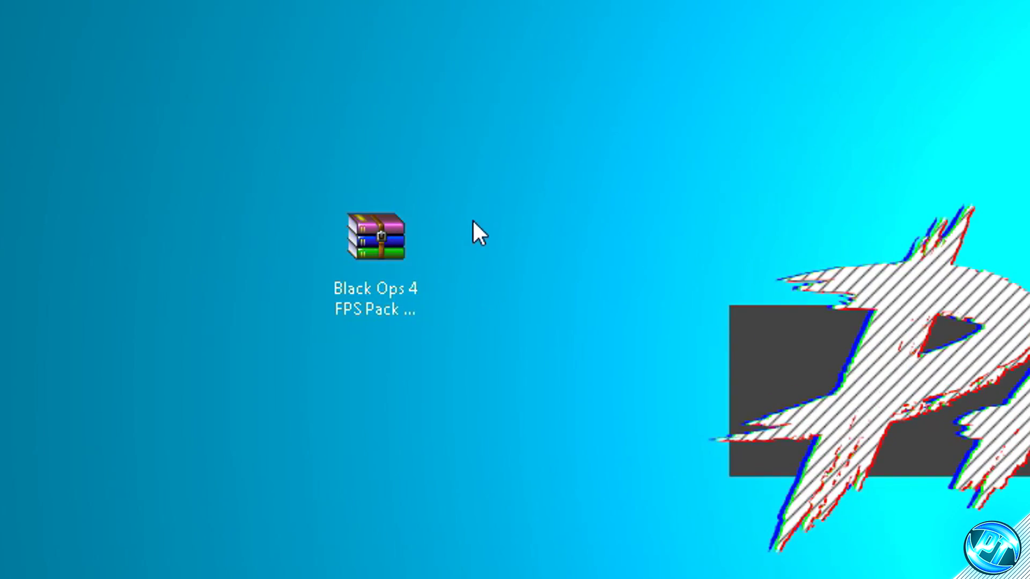
Extract the Black Ops 4 FPS Pack archive onto the desktop, place the extracted folder beside the archive and open it
click(341, 238)
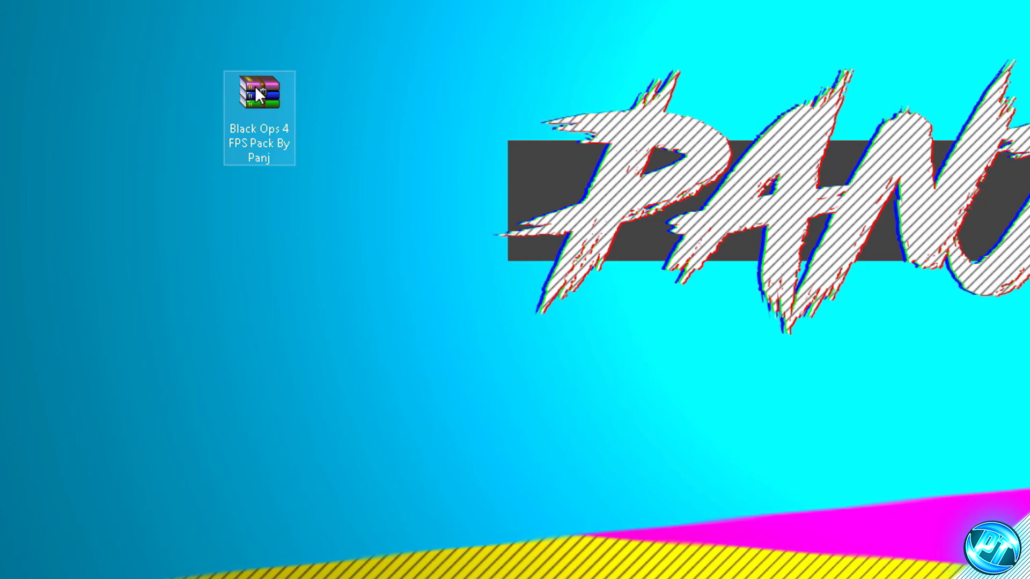
right_click(344, 232)
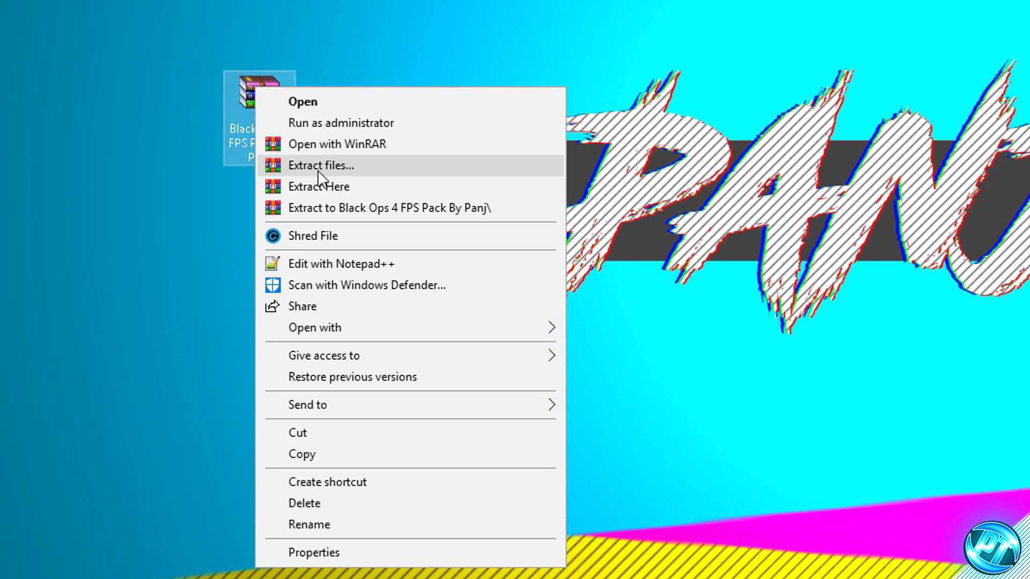
click(333, 187)
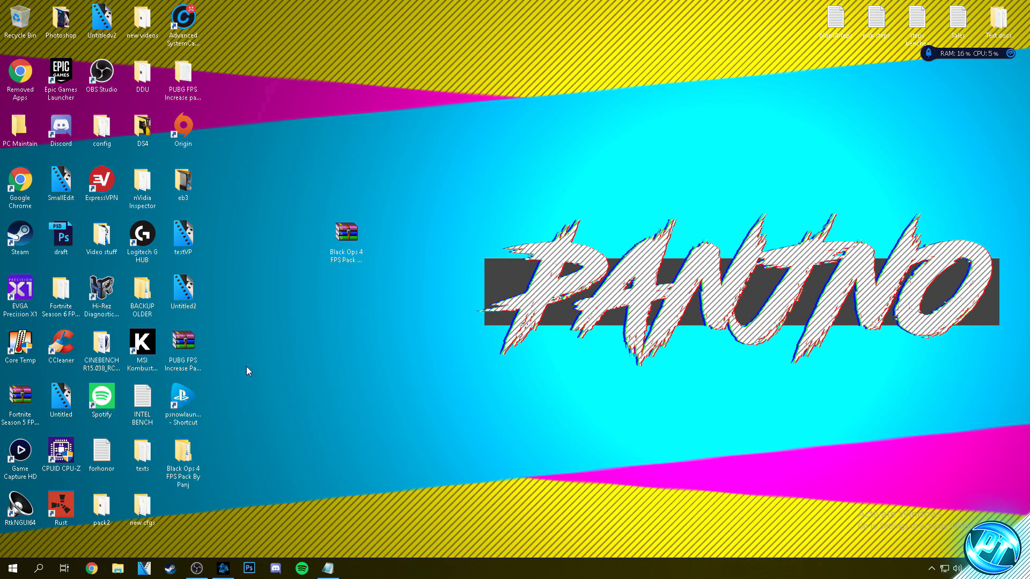
drag(186, 462, 390, 246)
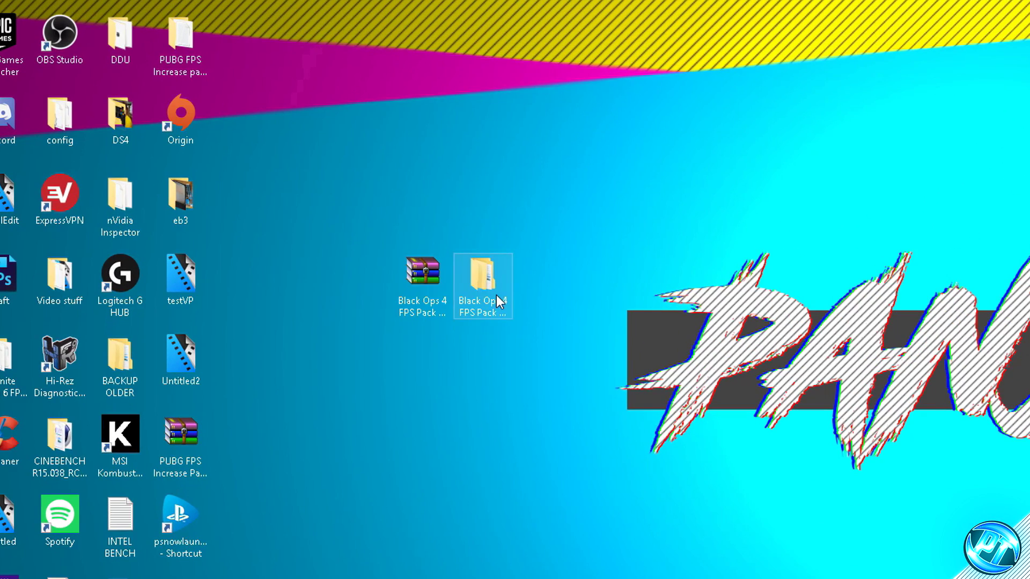
double_click(499, 302)
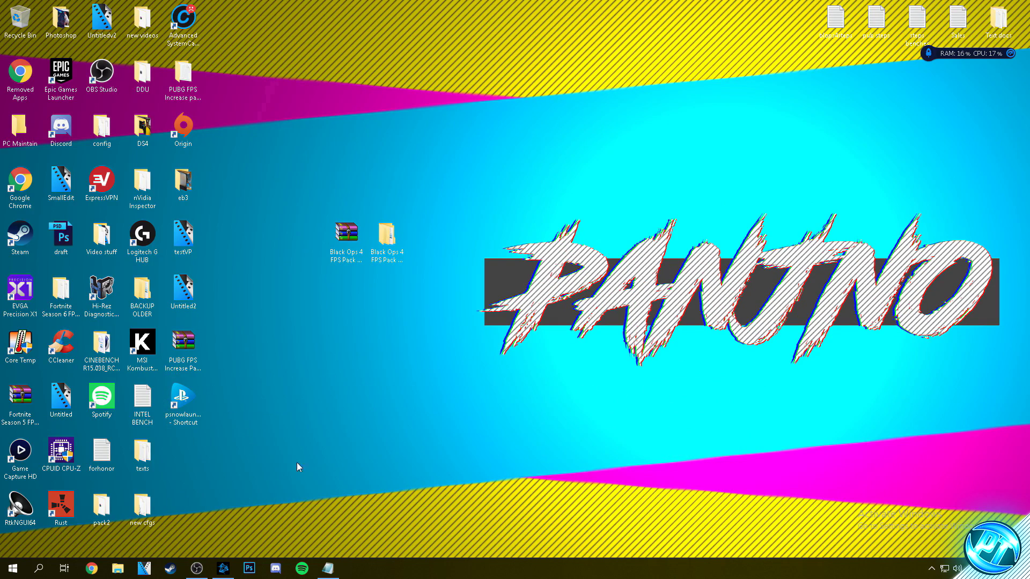
In the Battle.net general settings, choose Exit Battle.net for closing the window and Exit Battle.net completely for launching a game
click(224, 569)
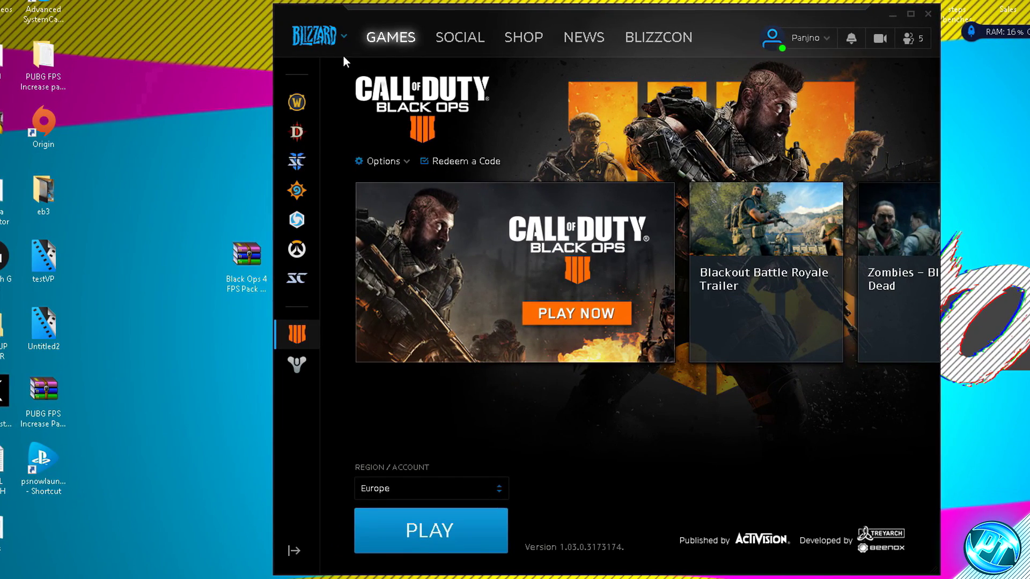
click(344, 39)
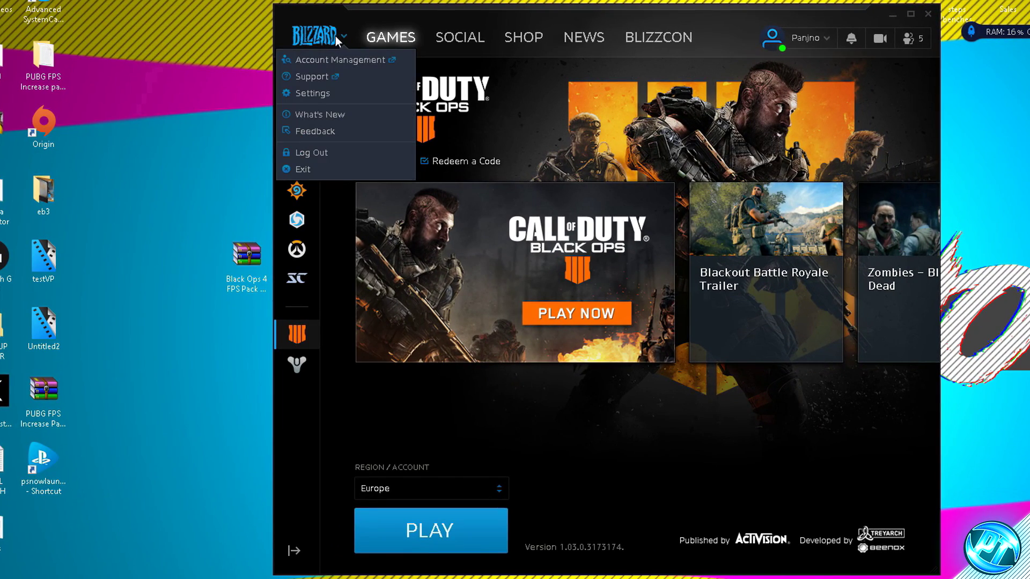
click(317, 94)
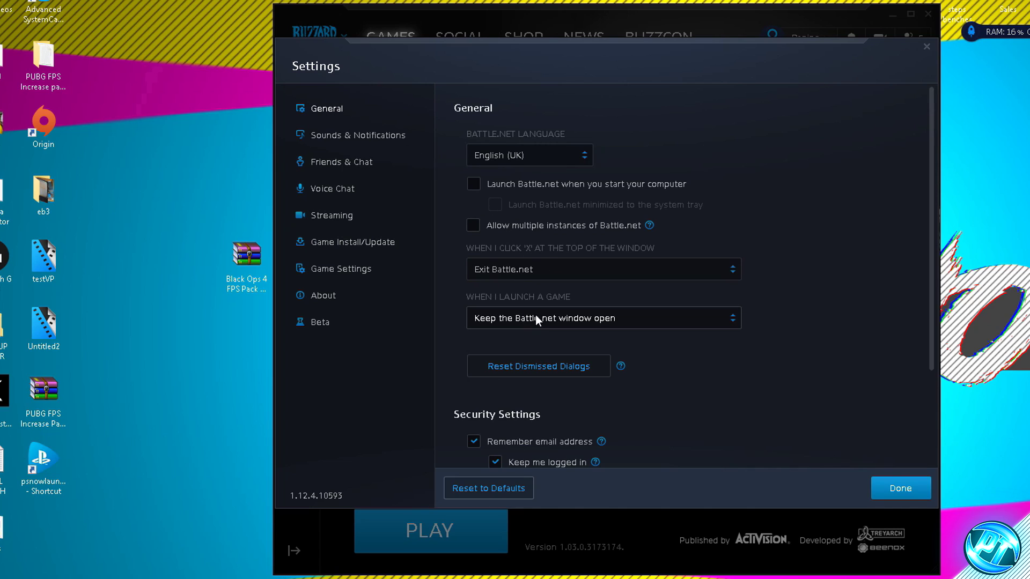
click(547, 272)
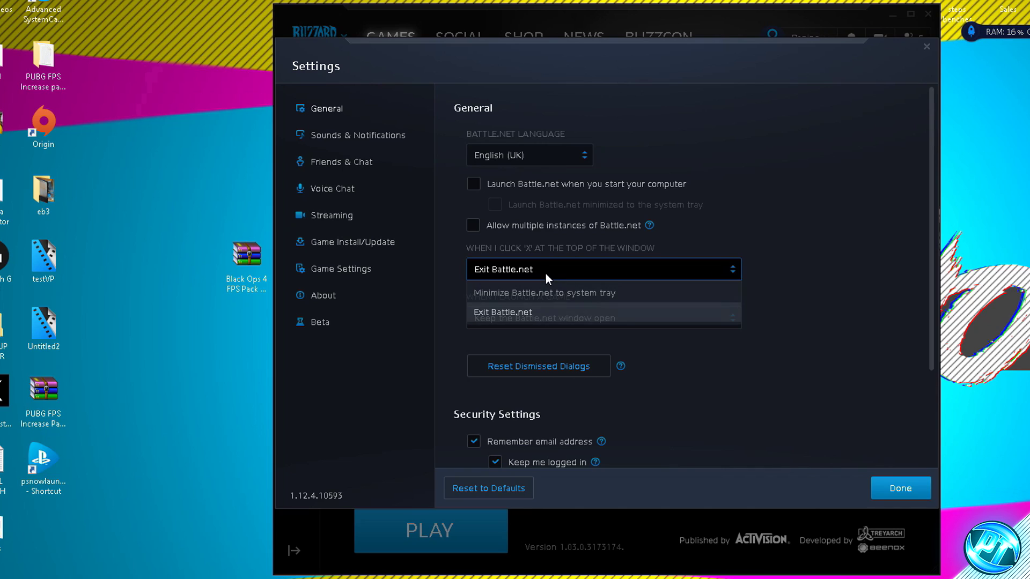
click(523, 313)
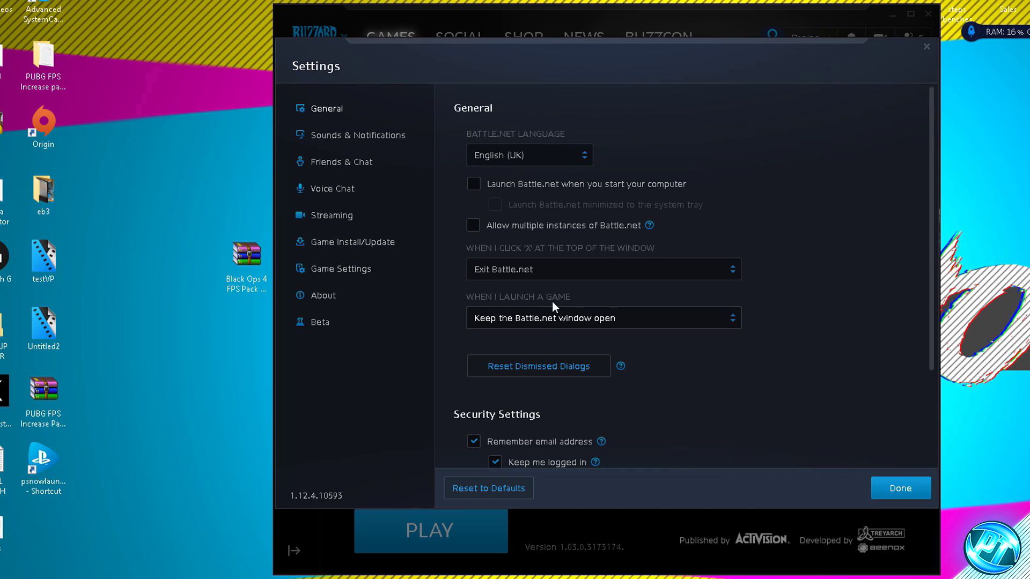
click(532, 321)
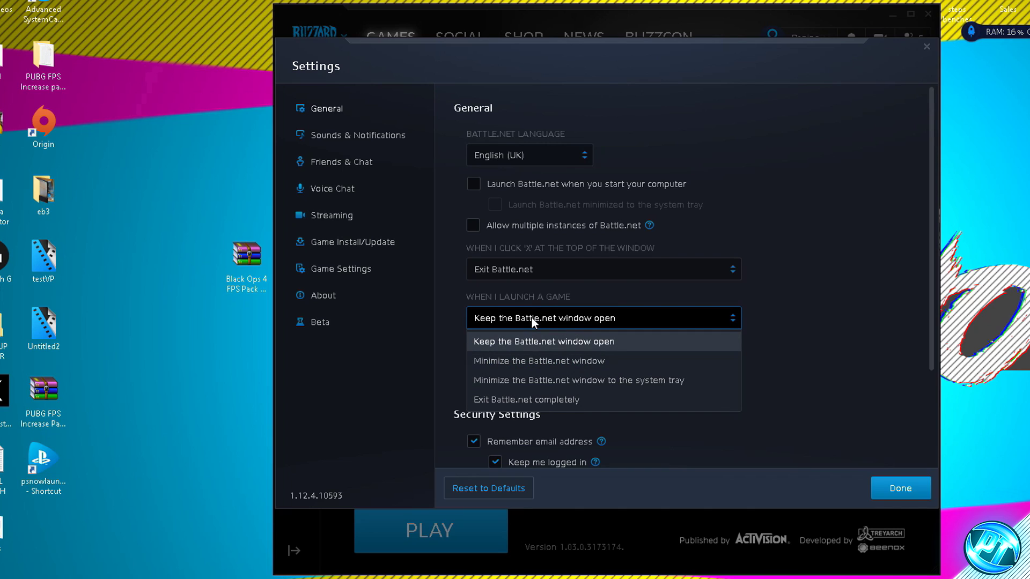
click(518, 400)
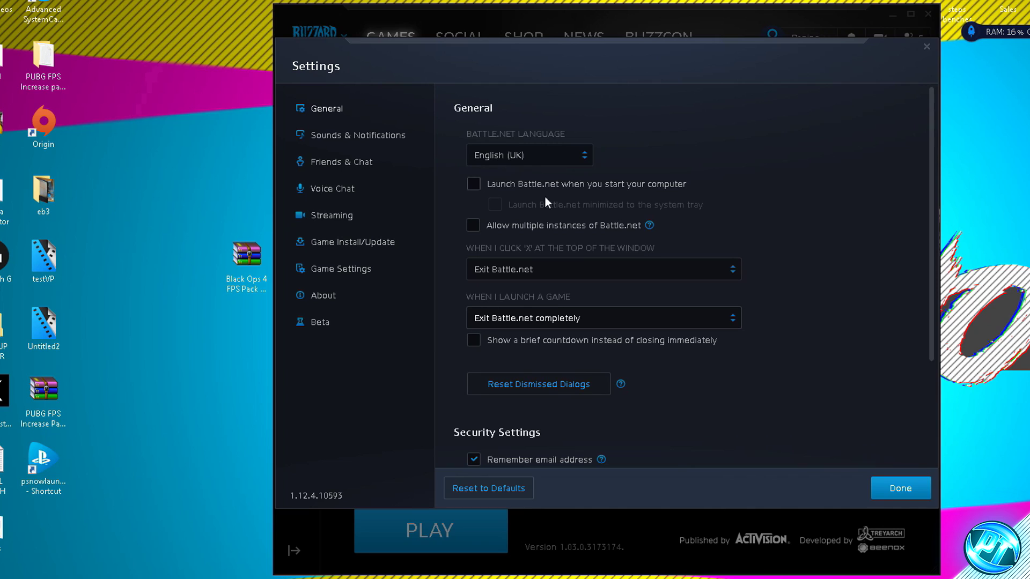
Disable browser hardware acceleration in the advanced settings and postpone the Battle.net restart
scroll(684, 239, down, 3)
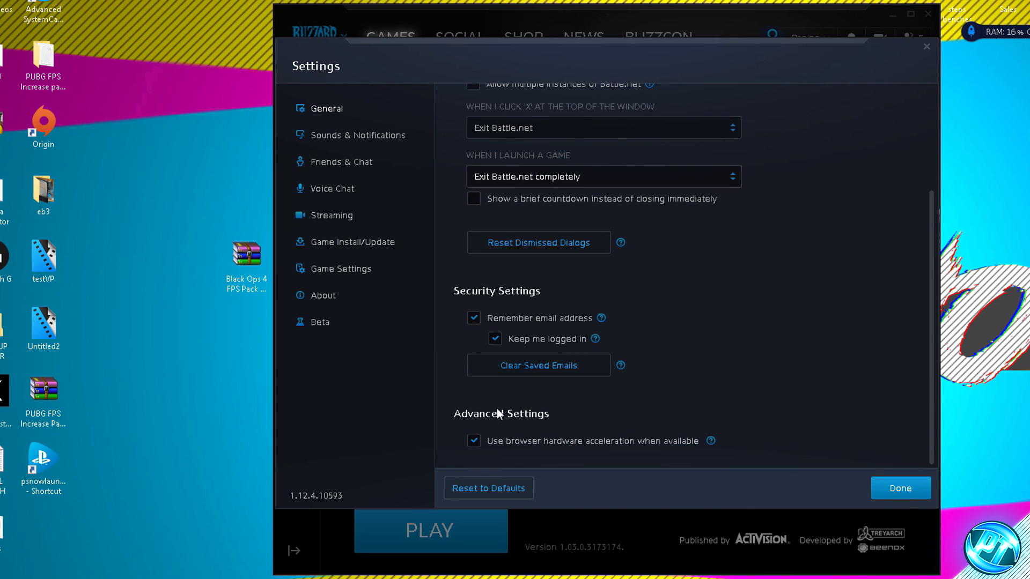
click(486, 442)
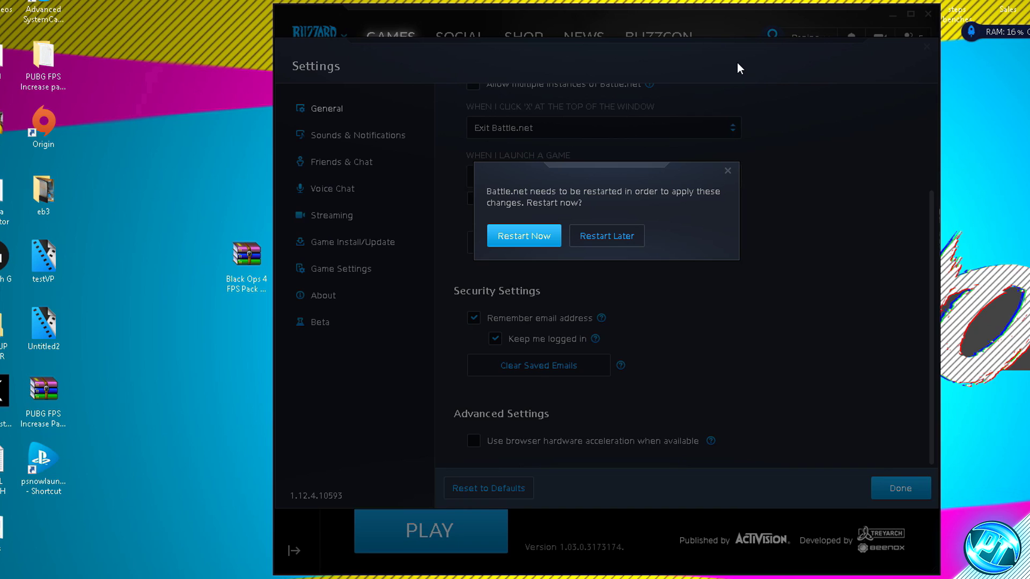
click(631, 236)
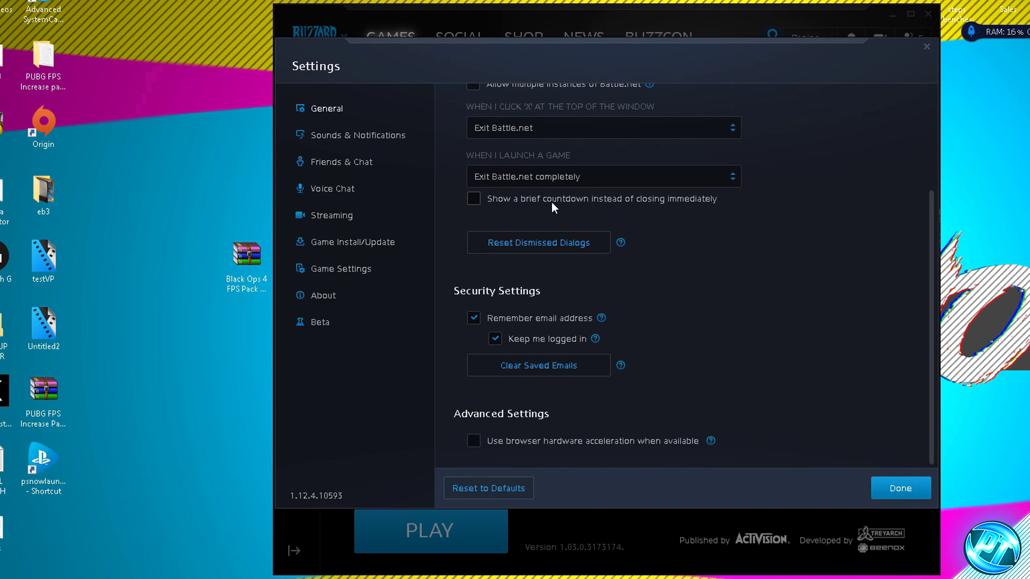
Disable streaming in the Battle.net settings and save the changes
click(328, 217)
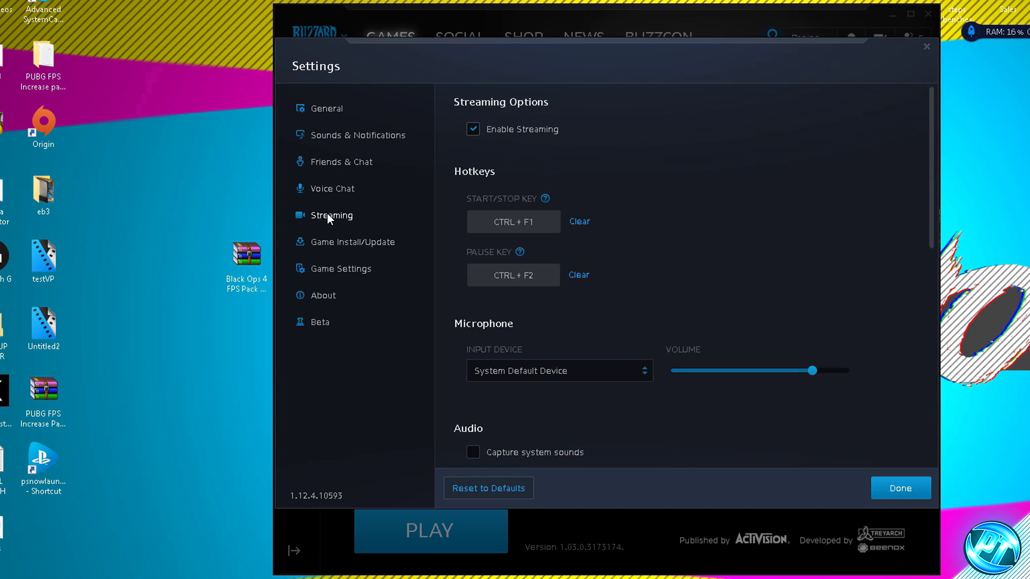
click(474, 129)
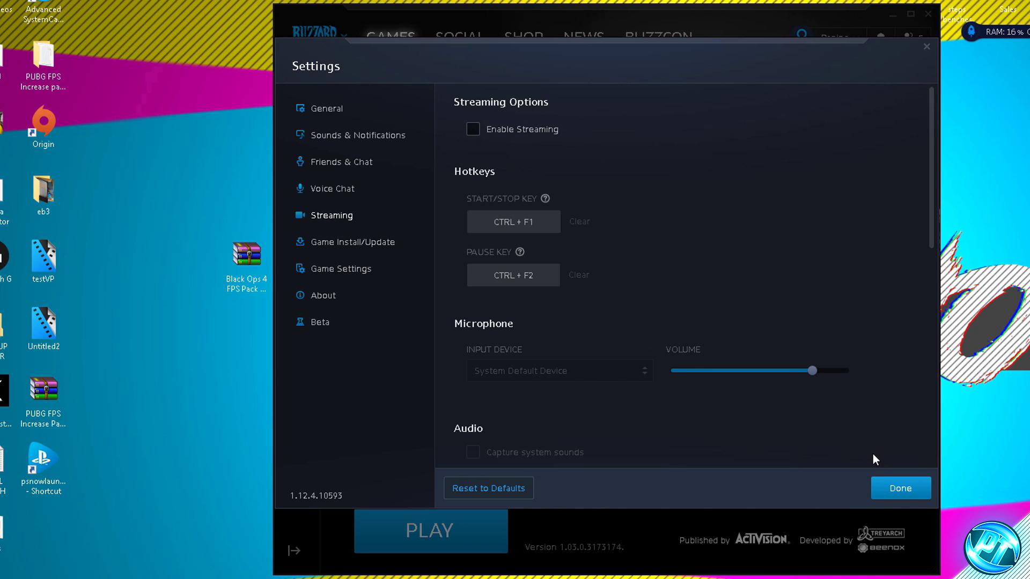
click(894, 489)
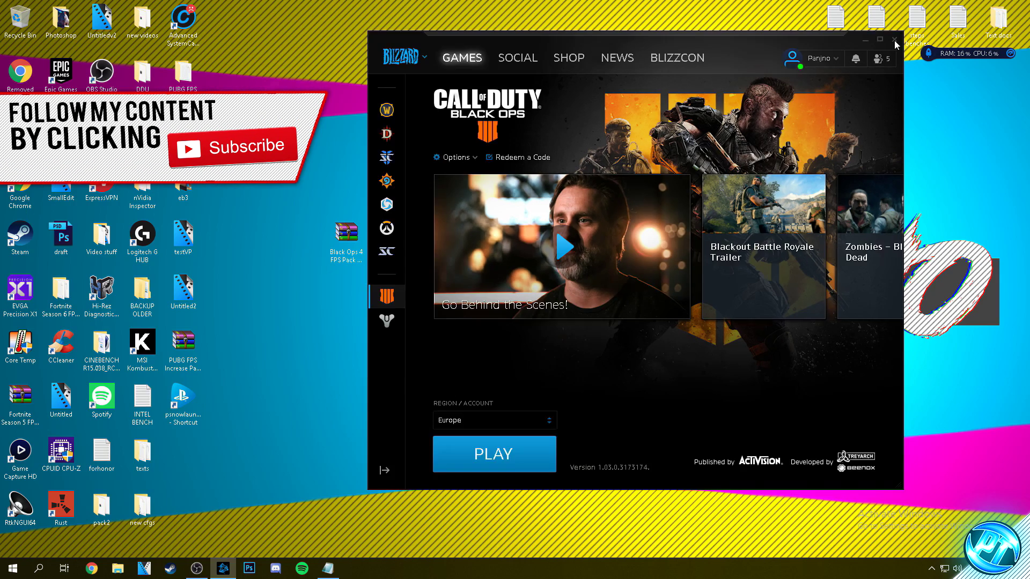
click(927, 14)
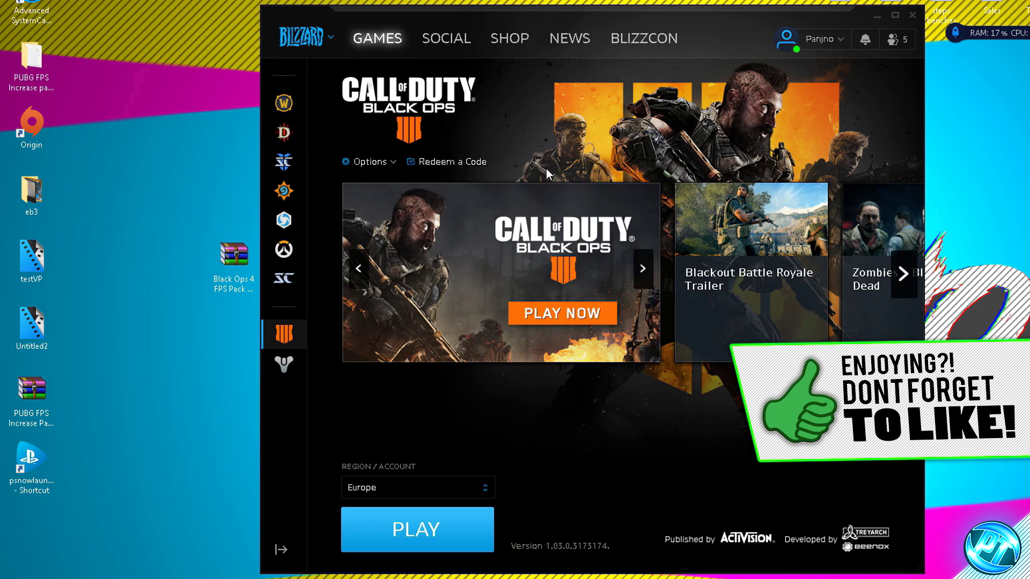
Show the Black Ops 4 installation in File Explorer, minimize Battle.net and open the Call of Duty Black Ops 4 folder
click(370, 162)
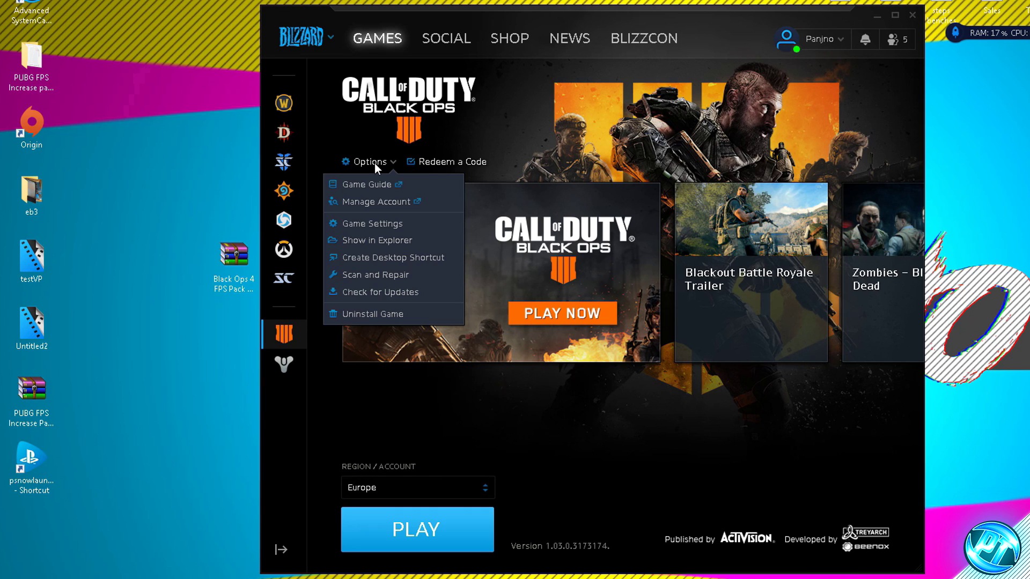
click(404, 240)
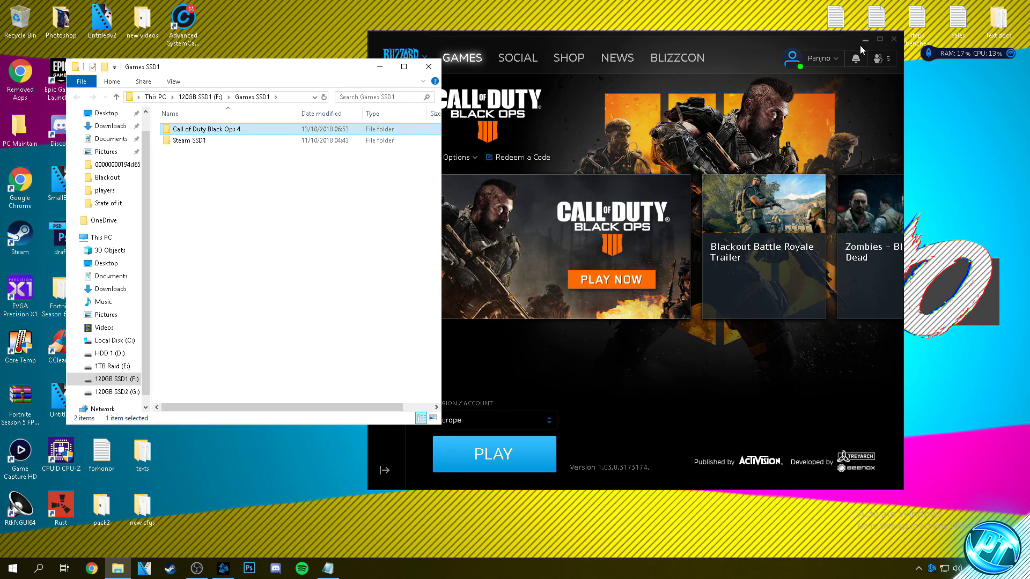
click(863, 40)
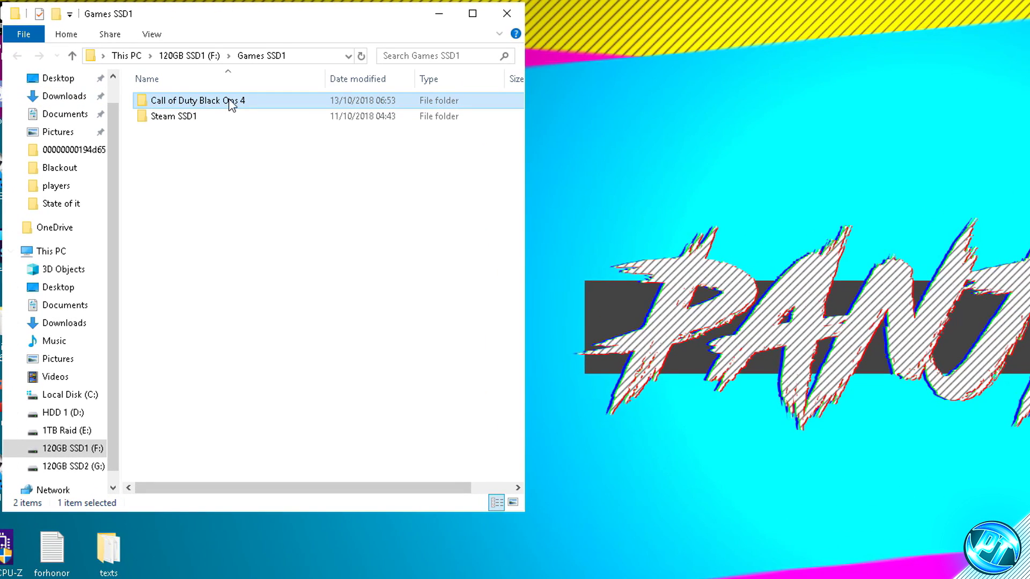
double_click(242, 104)
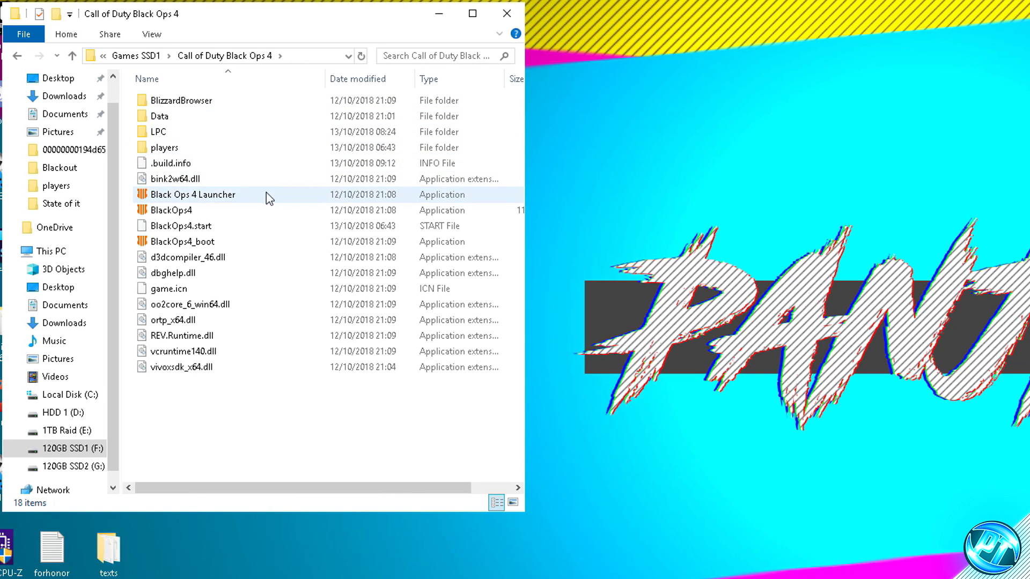
Disable full-screen optimisations in the compatibility properties of the Black Ops 4 Launcher application
click(234, 199)
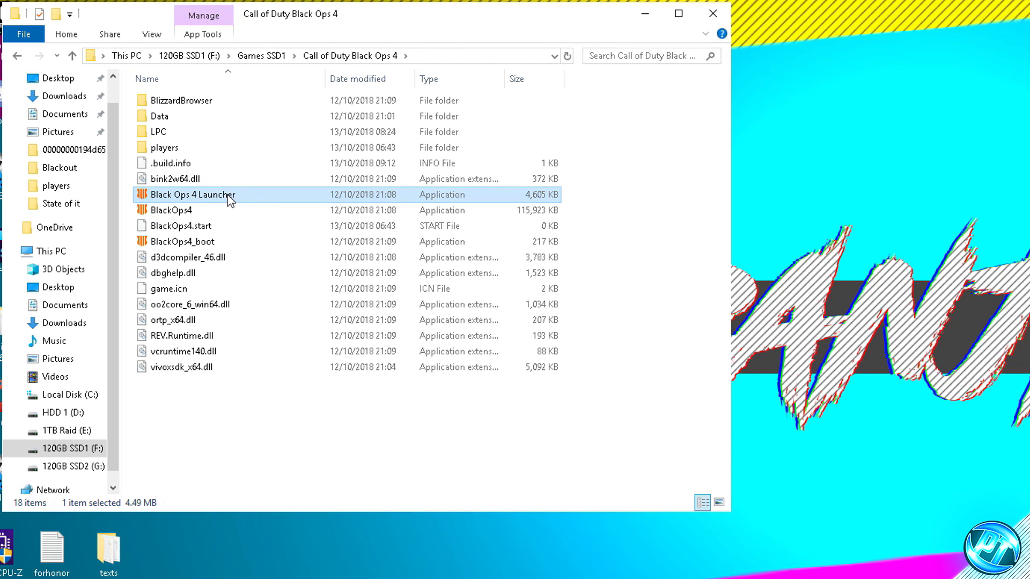
right_click(230, 200)
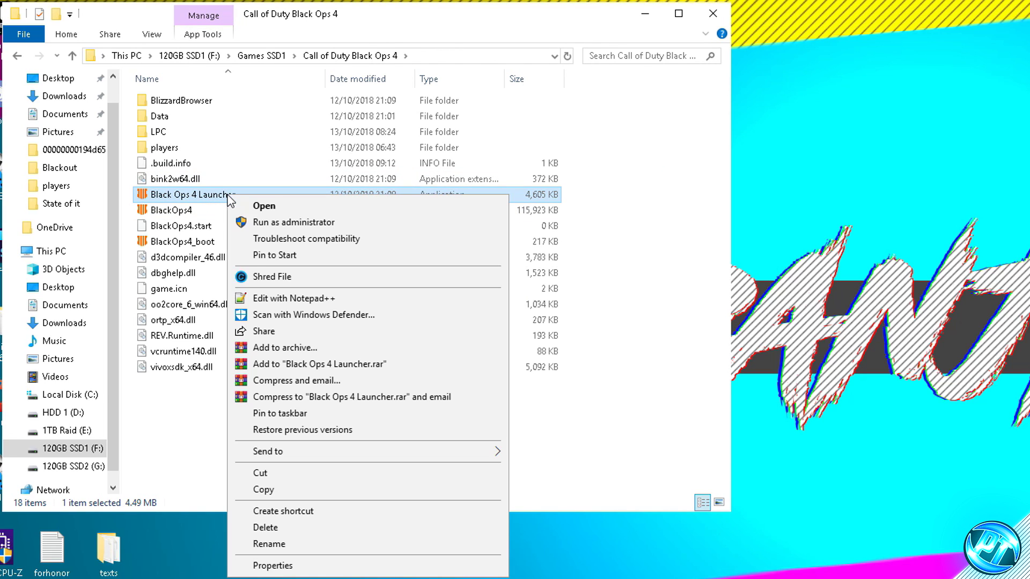
click(281, 563)
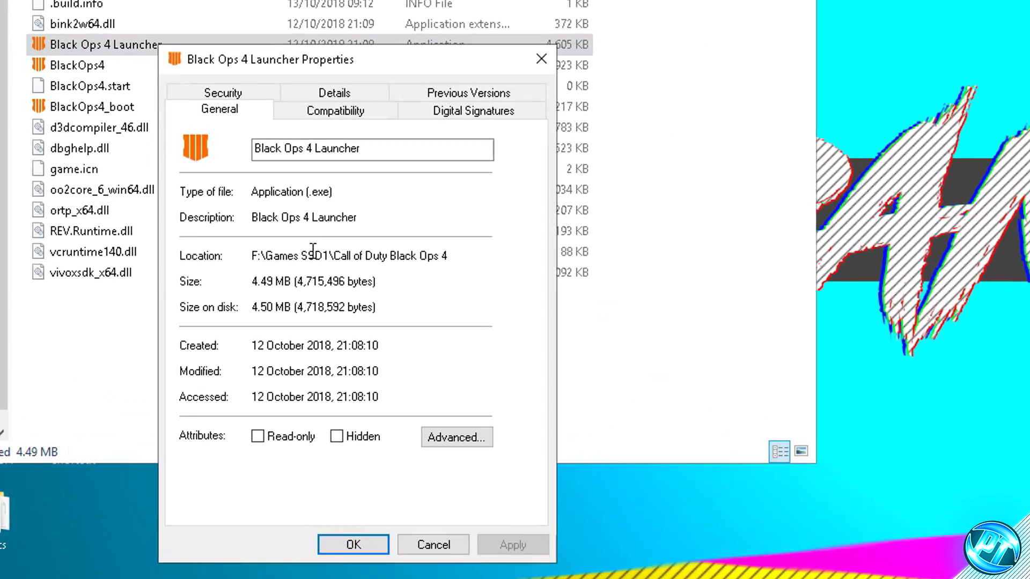
click(331, 113)
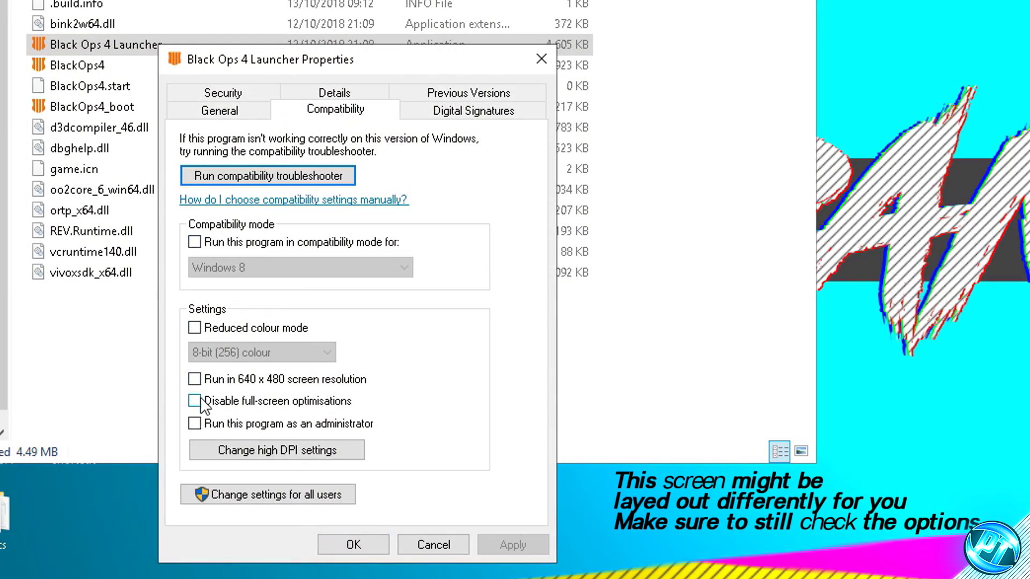
click(195, 401)
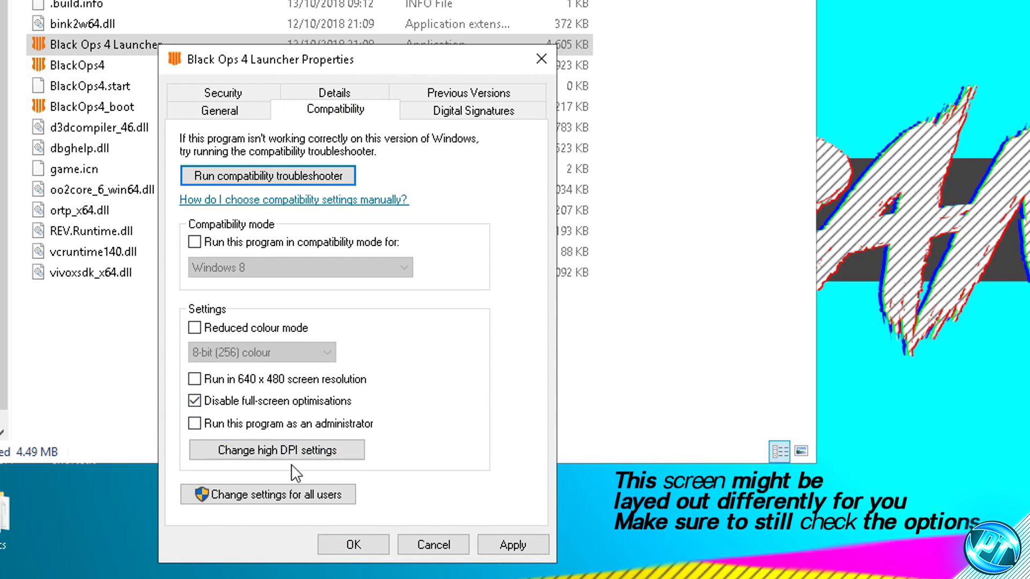
Override the launcher's high DPI scaling behaviour with scaling performed by Application, and apply the compatibility changes
click(280, 453)
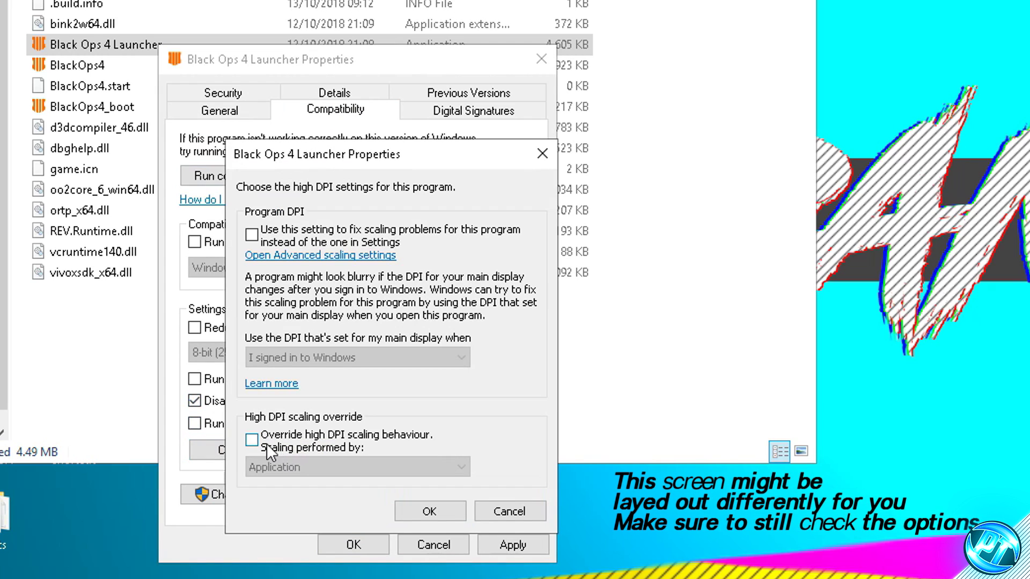
click(269, 444)
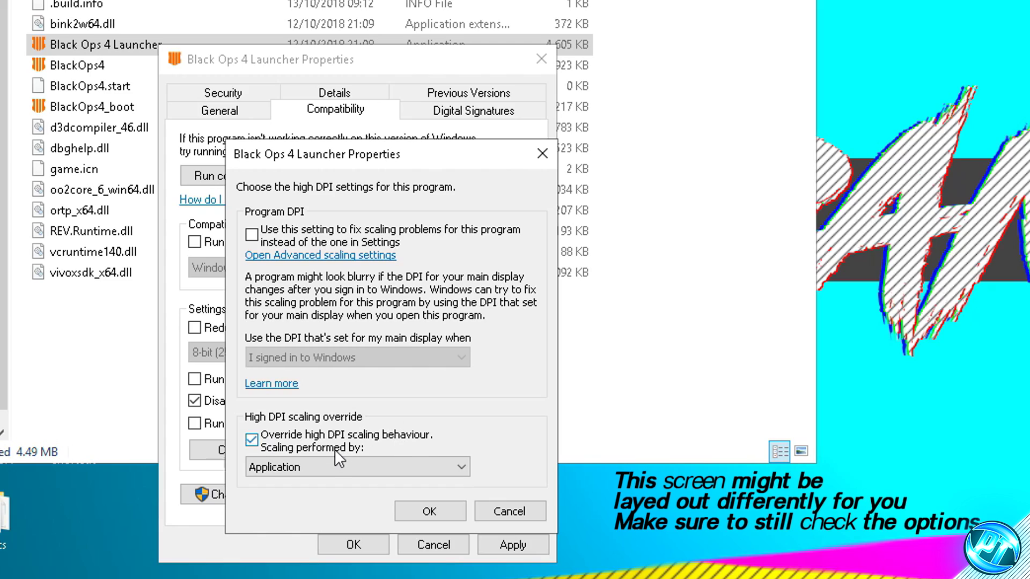
click(430, 511)
click(513, 547)
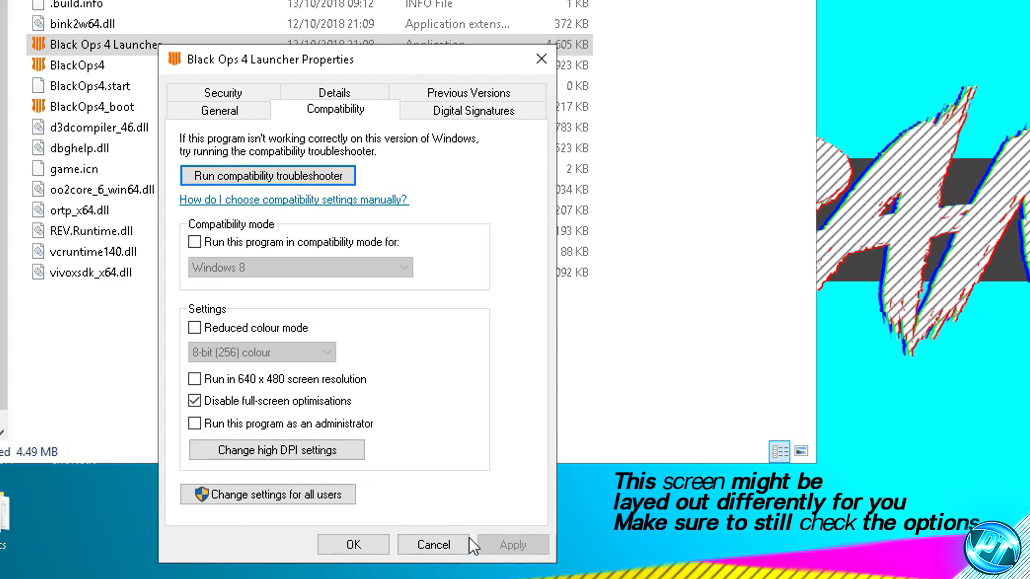
click(353, 545)
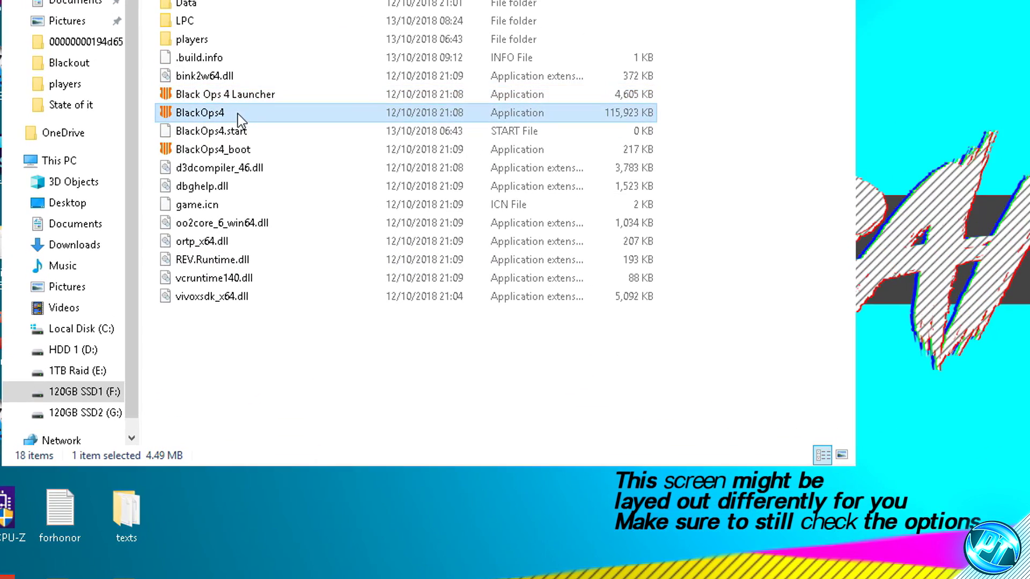
Open the properties of the BlackOps4 application in the game folder
click(258, 152)
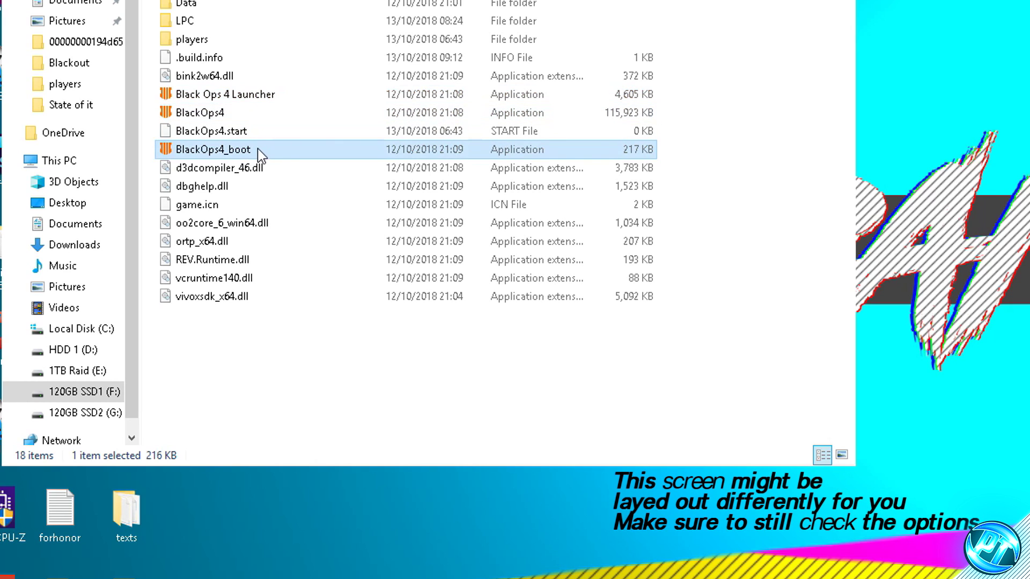
click(252, 115)
right_click(259, 117)
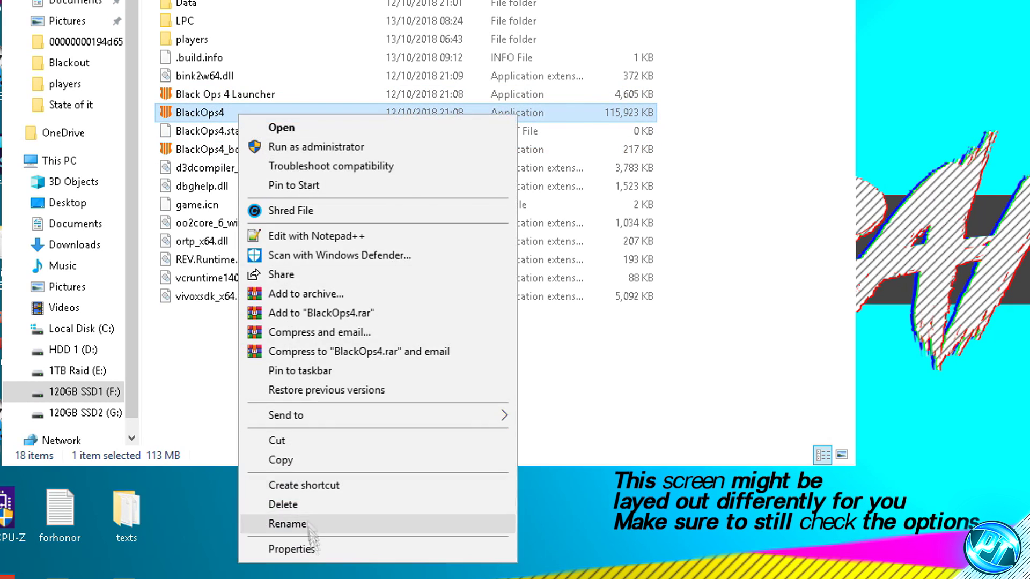
click(292, 547)
click(350, 473)
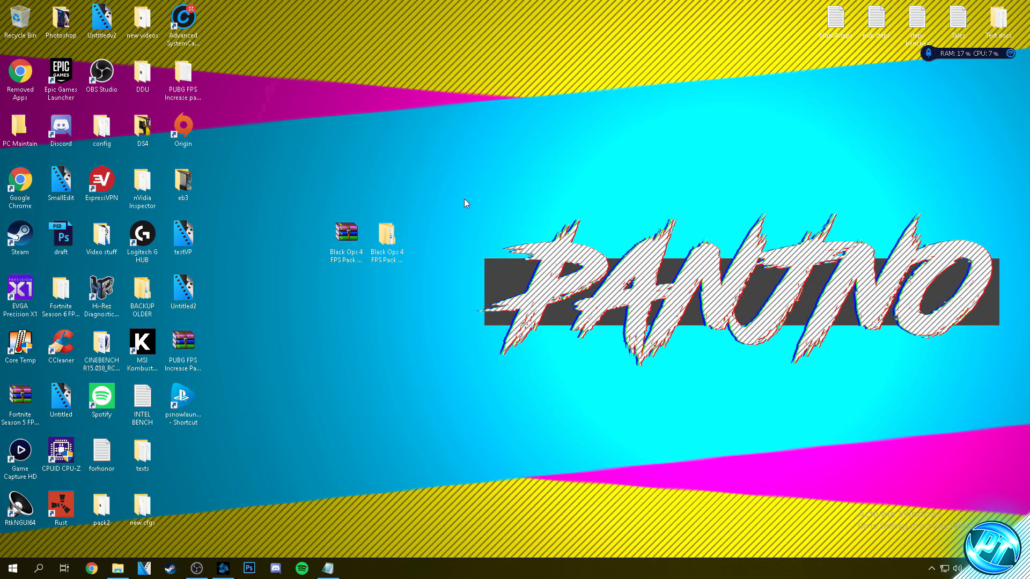
Open the config file from the High end folder under Configs in the extracted Black Ops 4 FPS Pack
double_click(386, 236)
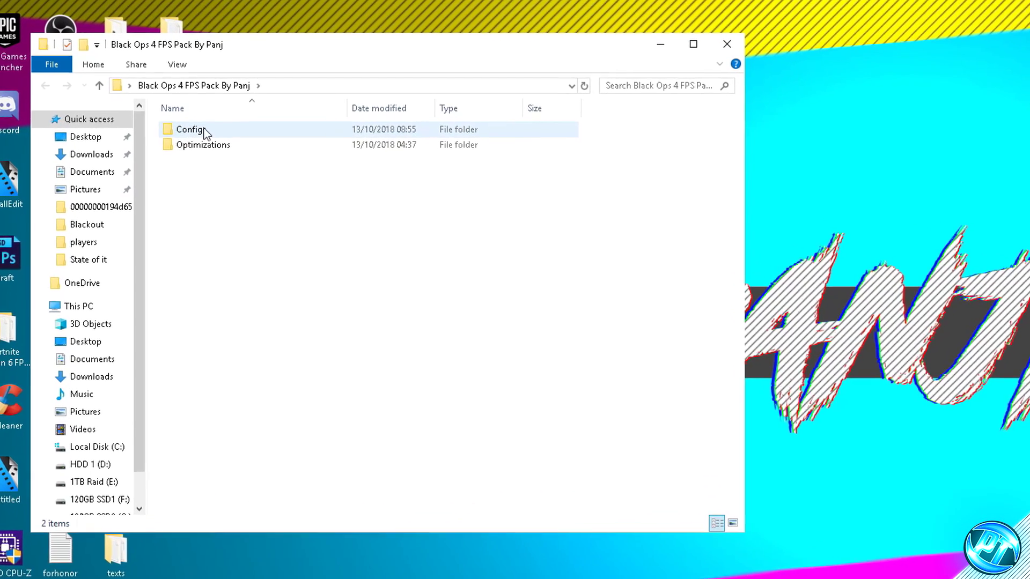
double_click(198, 142)
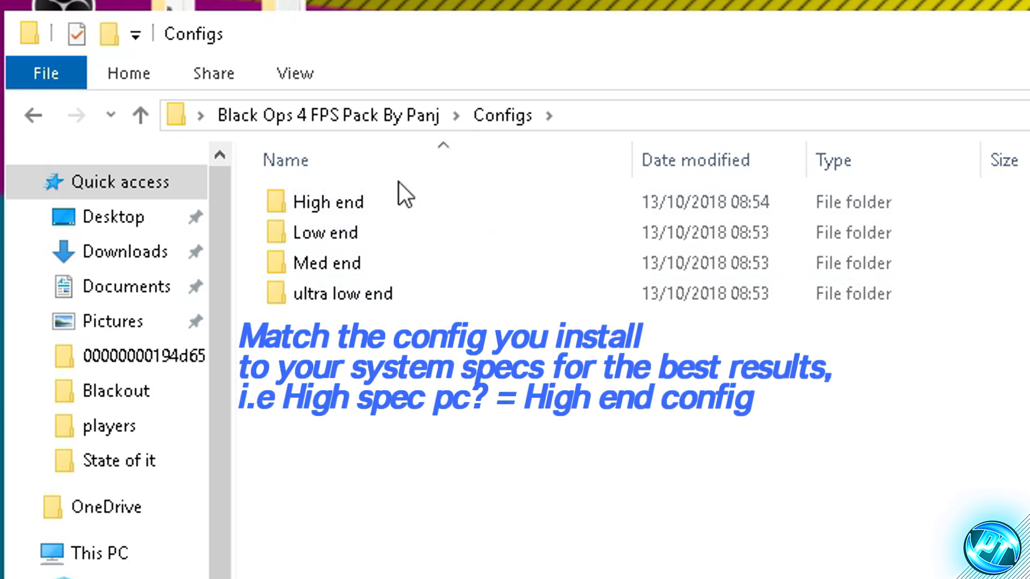
double_click(355, 209)
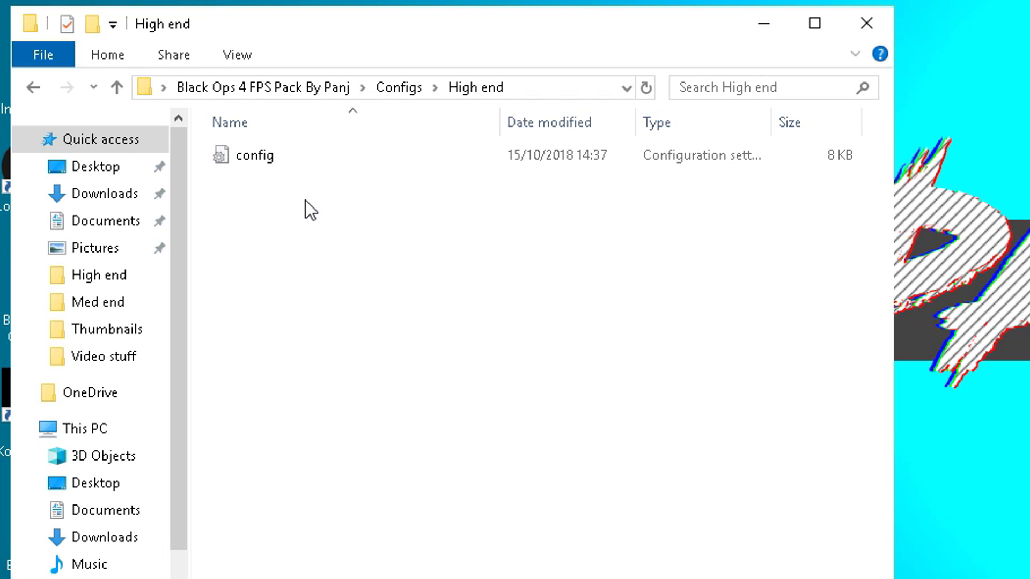
double_click(283, 163)
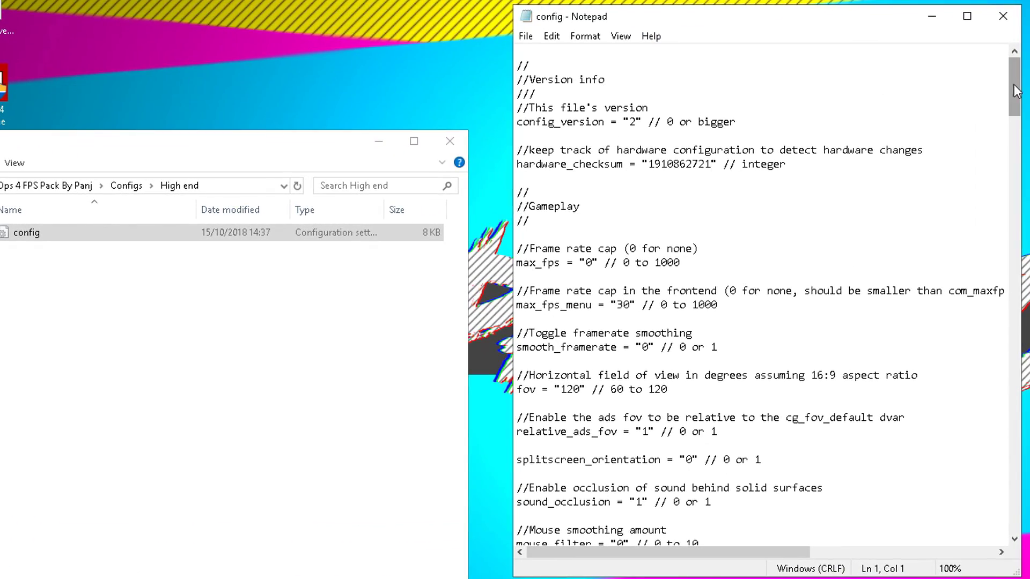
Find the worker_threads entry under SYSTEM SETTINGS in the config file and select its value
drag(928, 125, 928, 127)
drag(1016, 86, 1014, 531)
click(594, 291)
drag(520, 316, 727, 332)
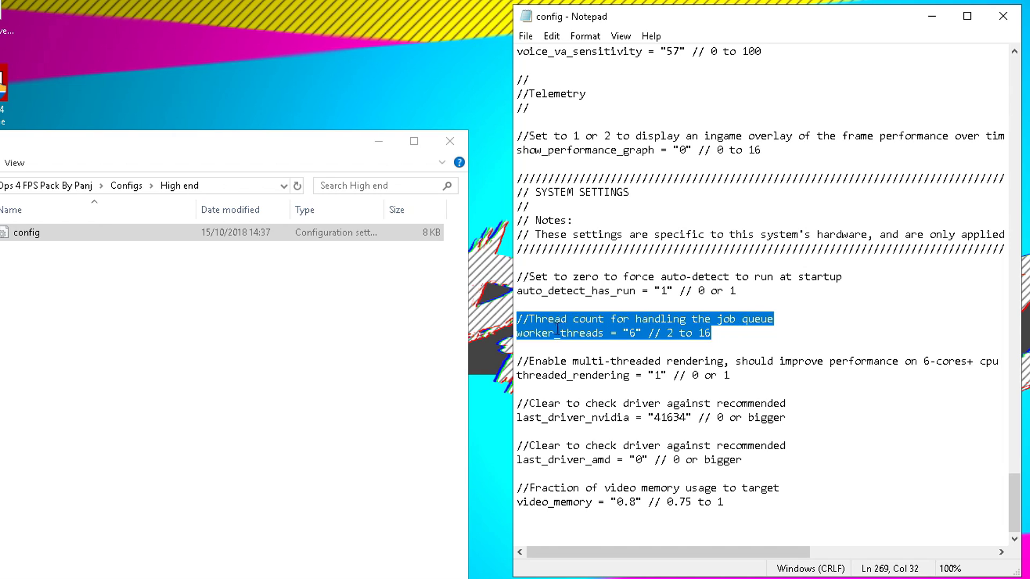
click(635, 334)
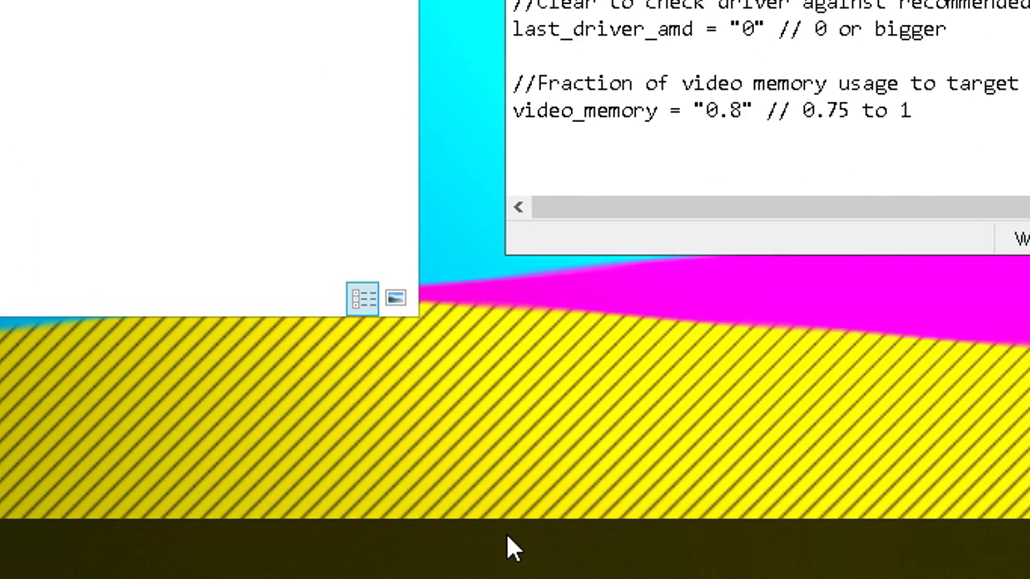
Open Task Manager and check the CPU's number of logical processors in the performance details
right_click(587, 567)
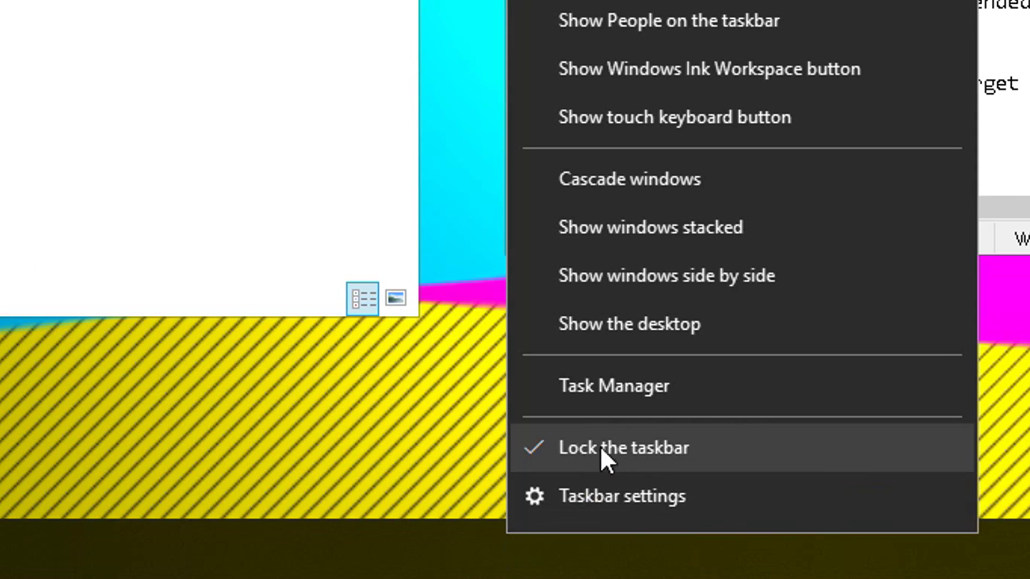
click(597, 397)
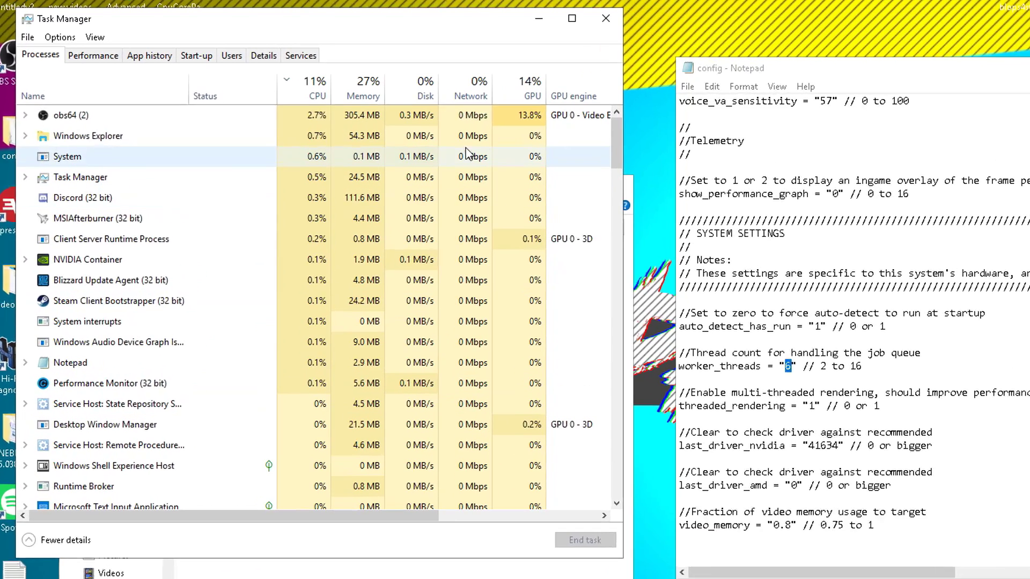
click(114, 57)
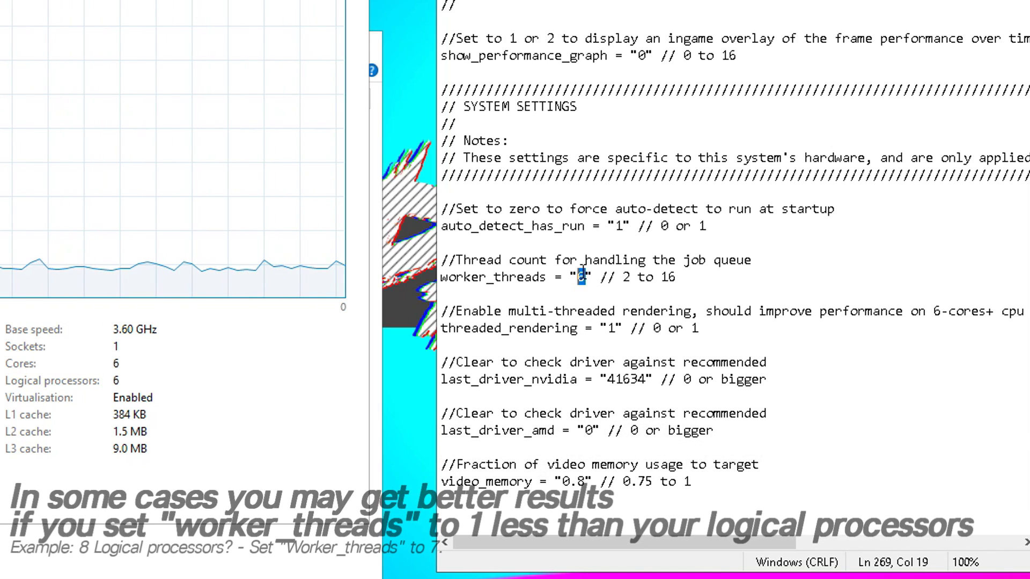
Set threaded_rendering to "1" in the config file and save it
drag(470, 312, 699, 311)
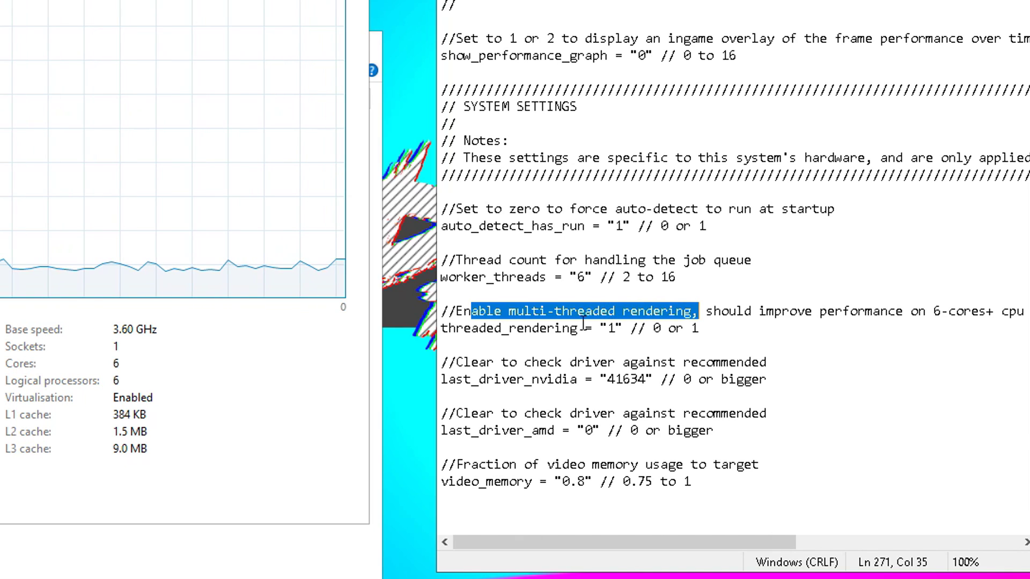
double_click(611, 328)
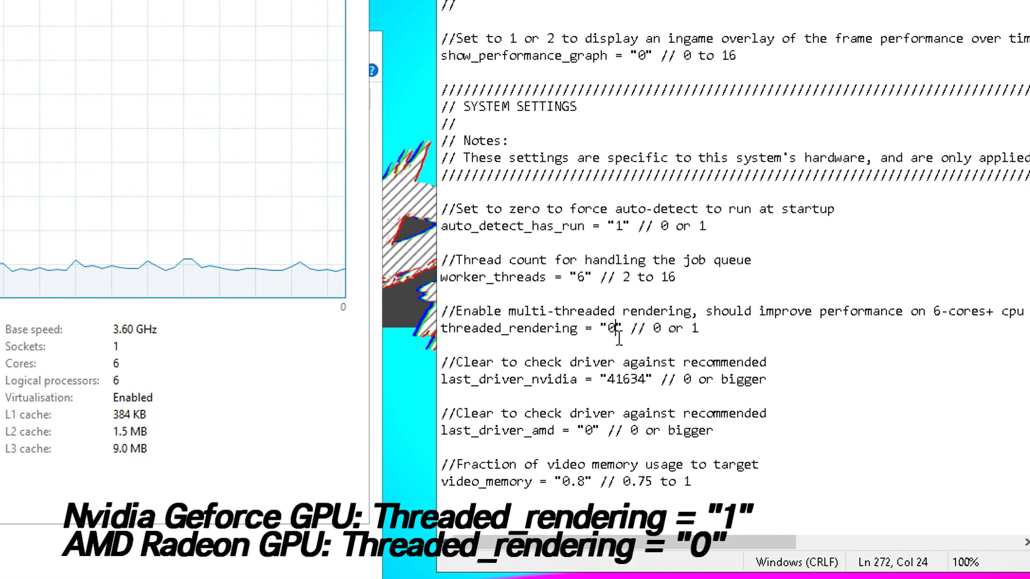
text(1)
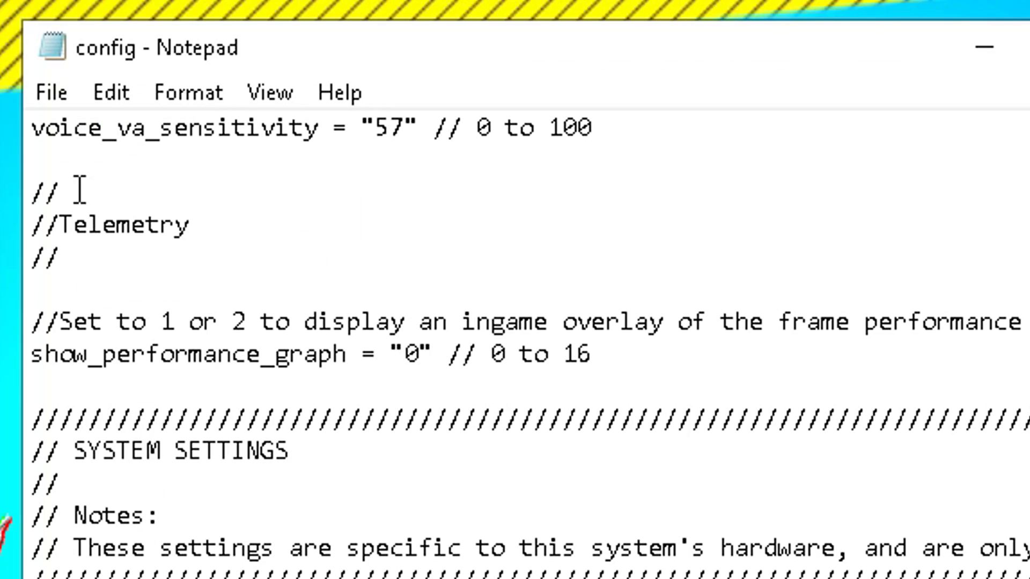
click(57, 99)
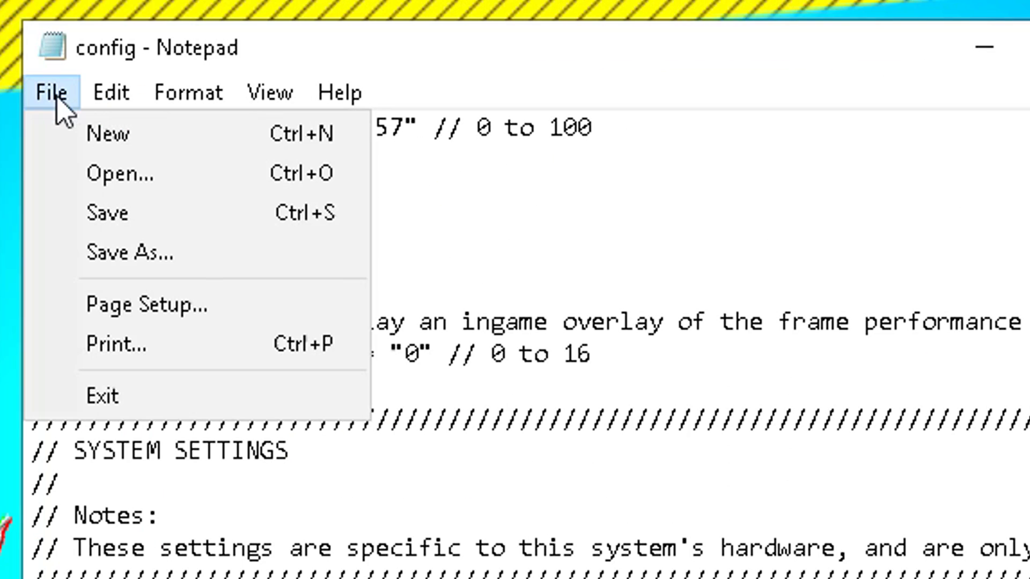
click(135, 213)
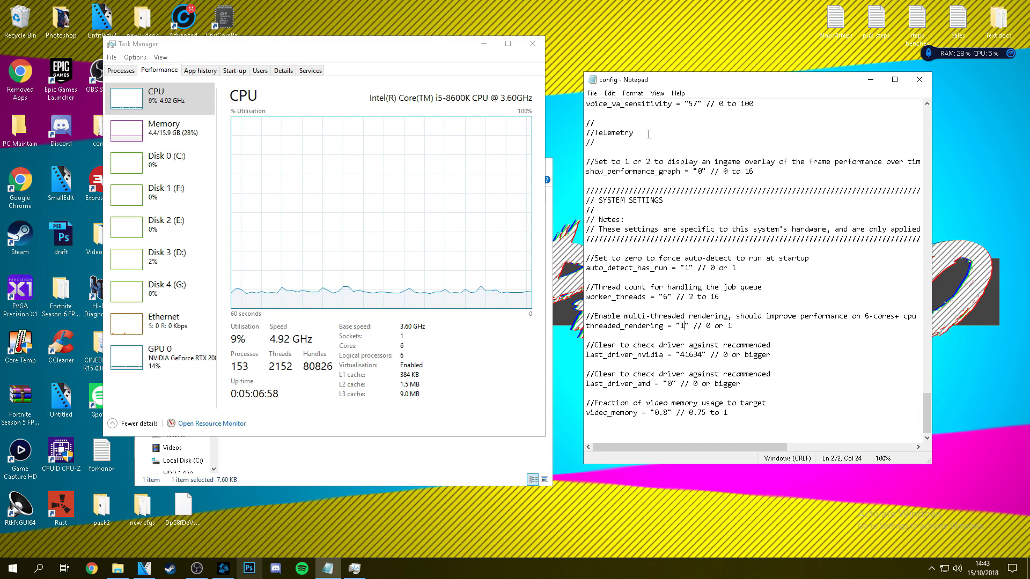
Close Task Manager and the config file, and move the High end folder window aside
click(530, 45)
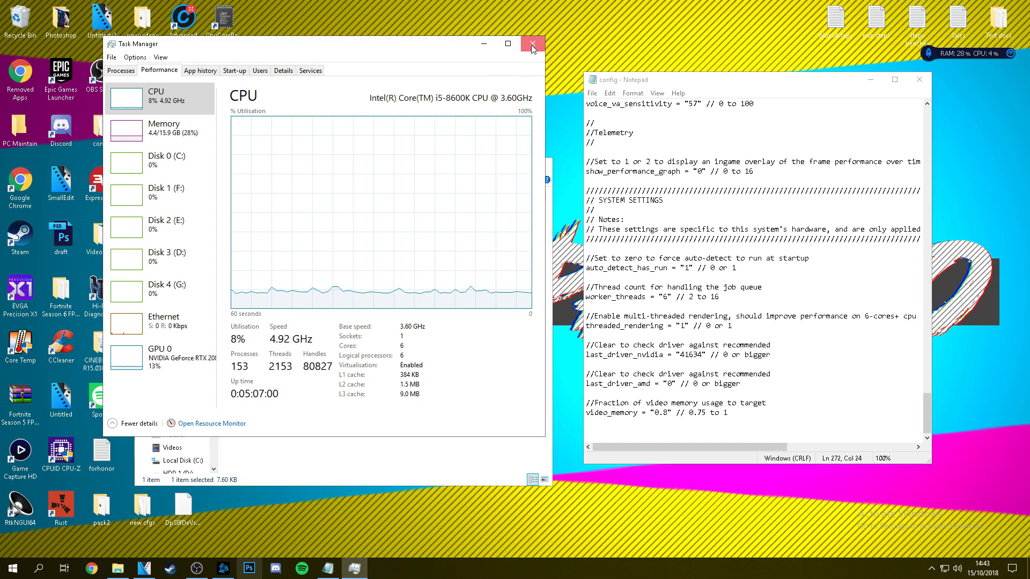
click(918, 80)
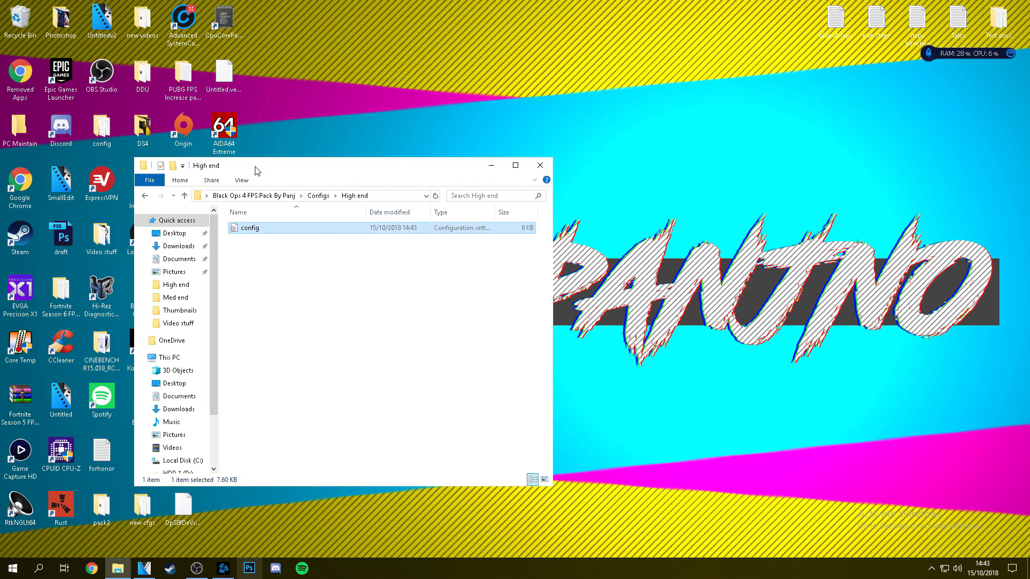
drag(254, 170, 716, 157)
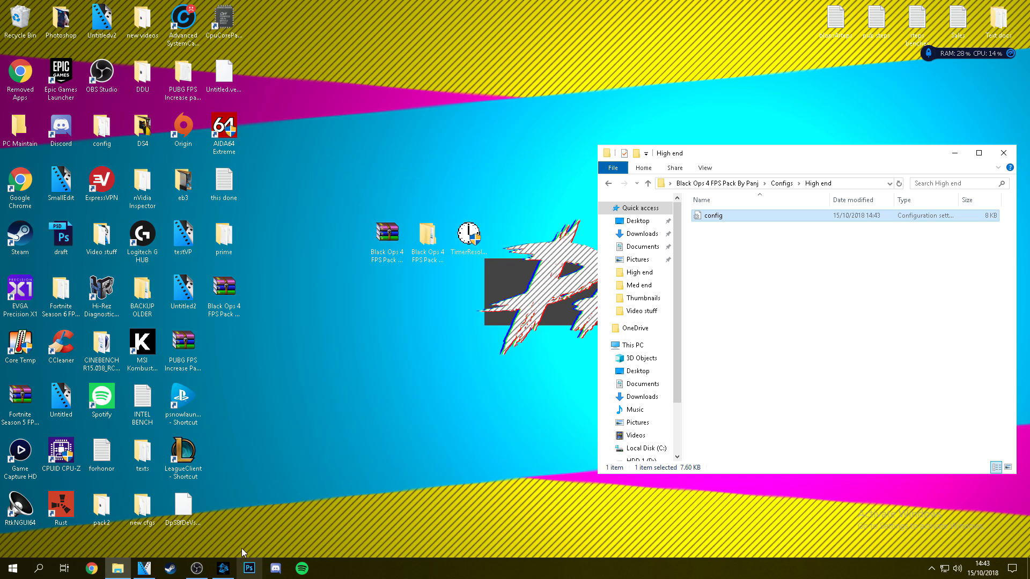
From Battle.net, show the Black Ops 4 installation in File Explorer and open the players folder inside Call of Duty Black Ops 4
click(223, 568)
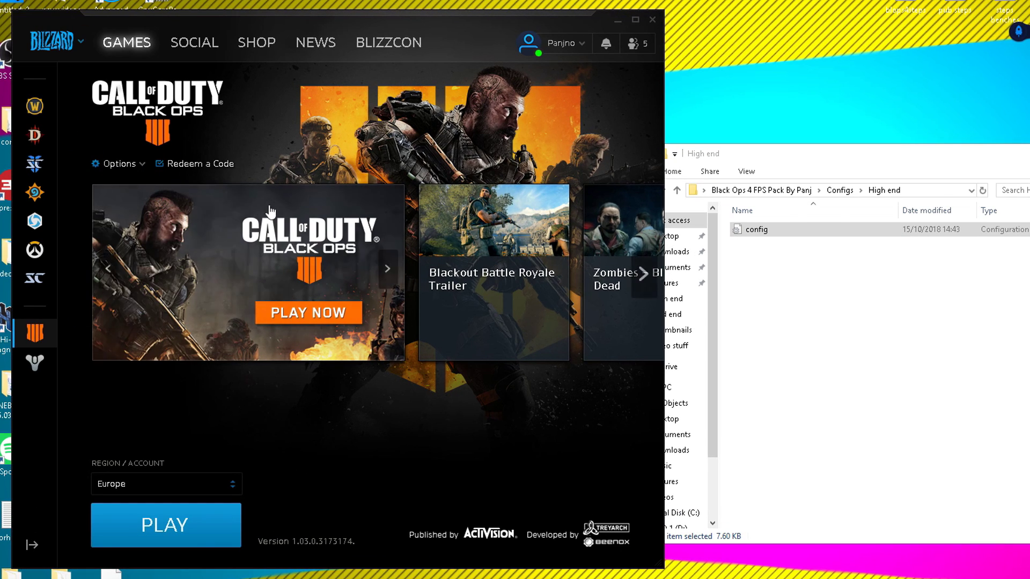
click(109, 165)
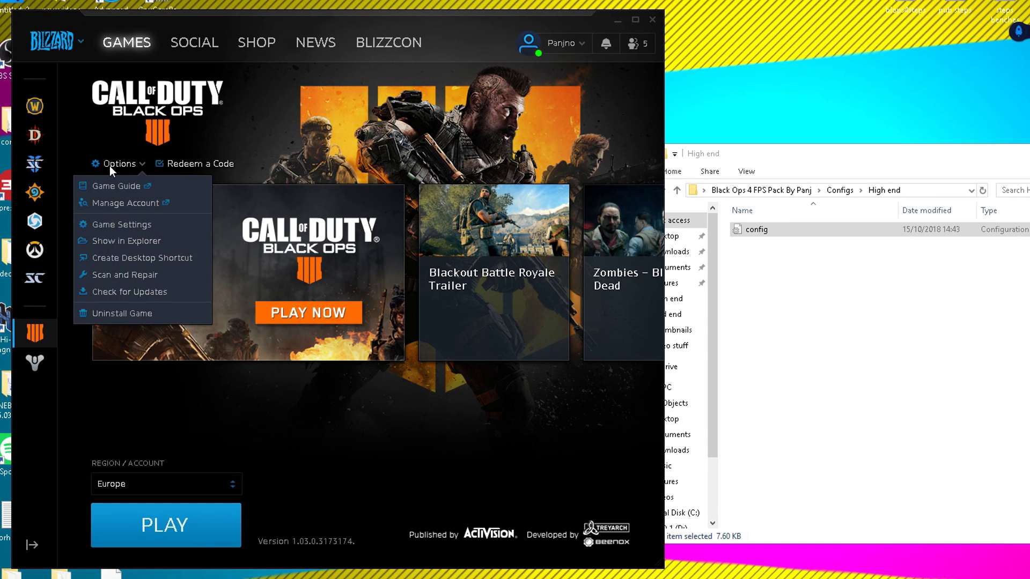
click(130, 240)
drag(270, 8, 370, 112)
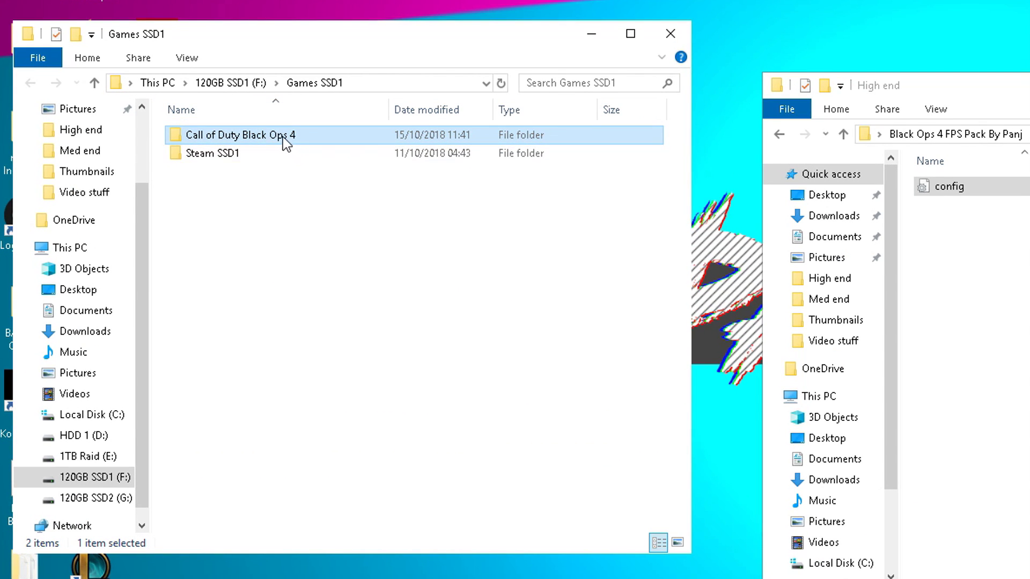
double_click(286, 140)
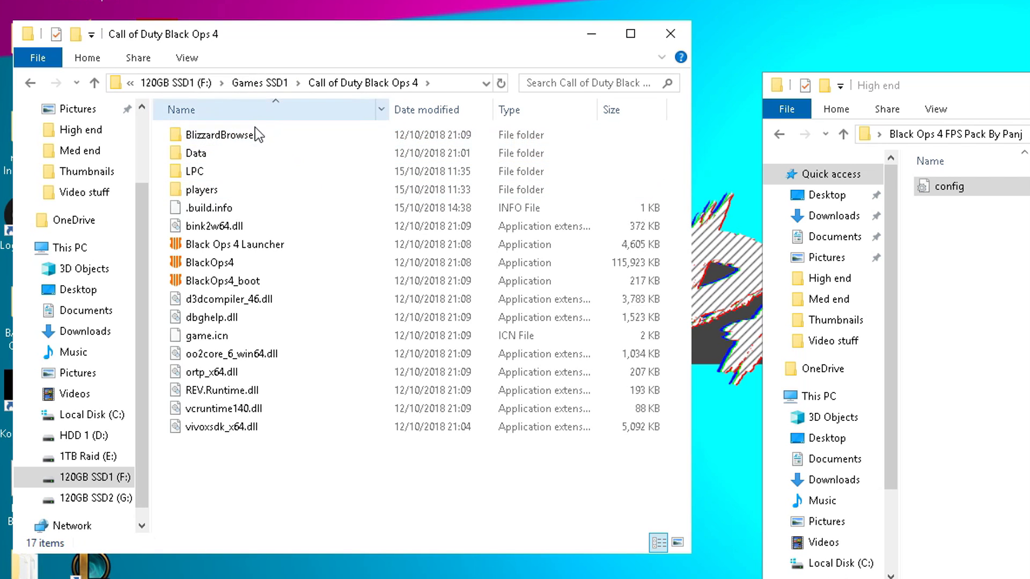
double_click(222, 192)
click(478, 175)
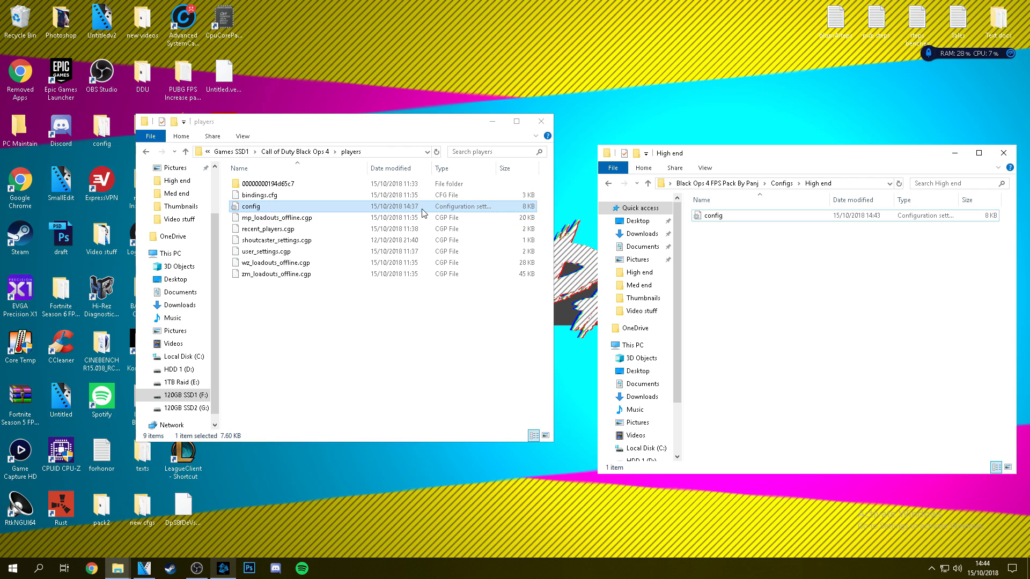
Copy the config file from the High end folder into the game's players folder, replacing the existing file
click(751, 241)
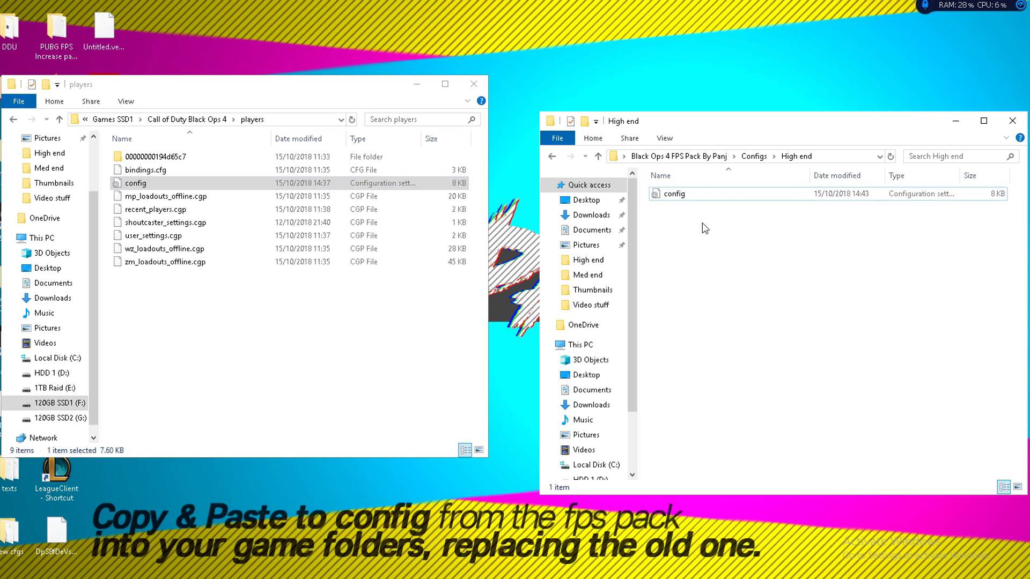
right_click(675, 193)
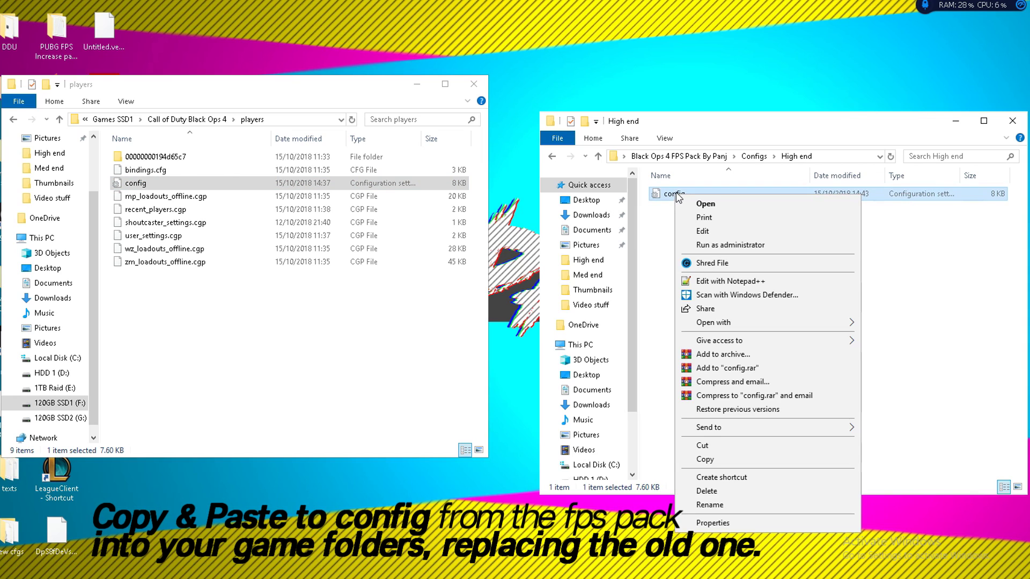
click(706, 460)
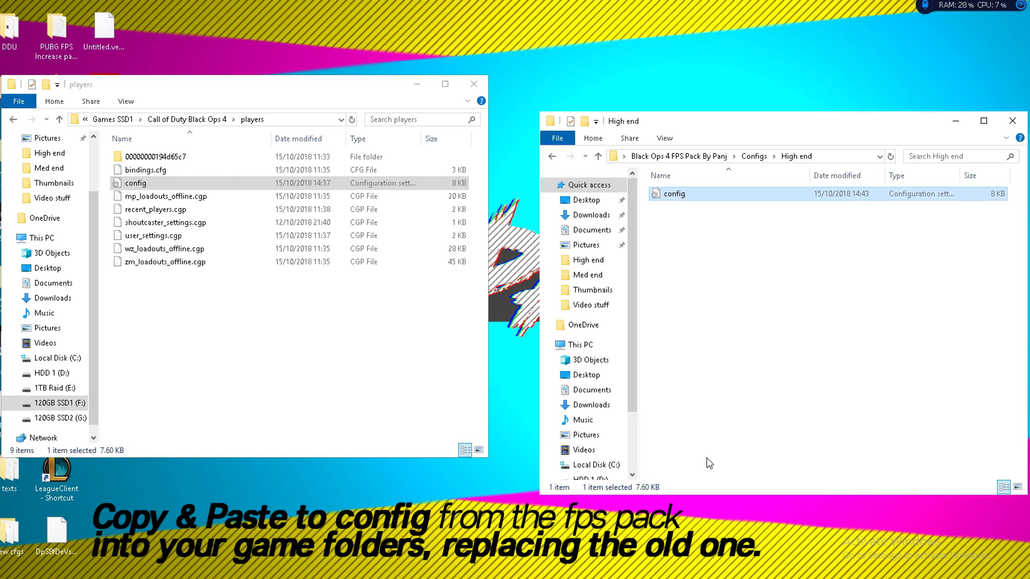
click(196, 323)
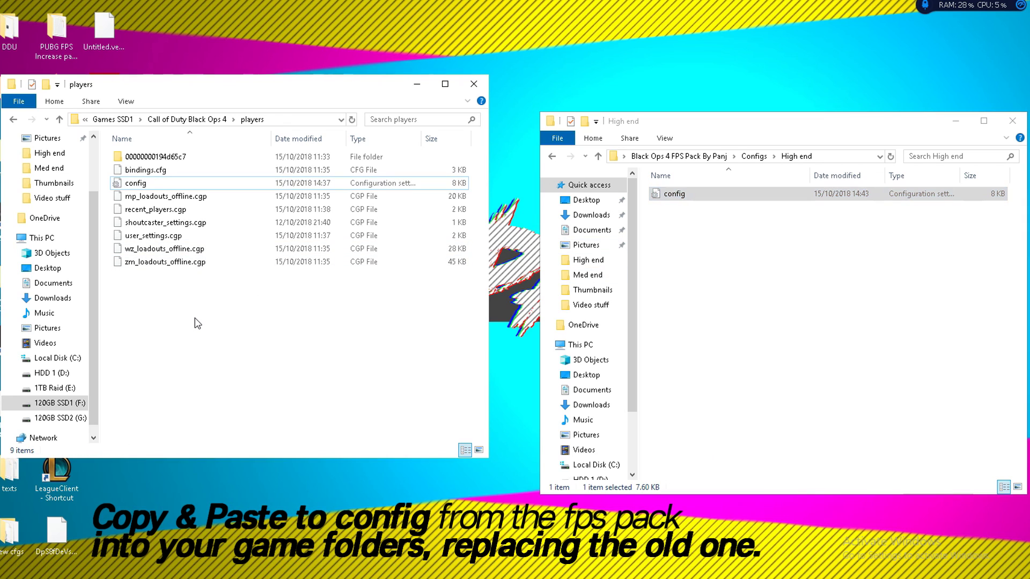
right_click(200, 325)
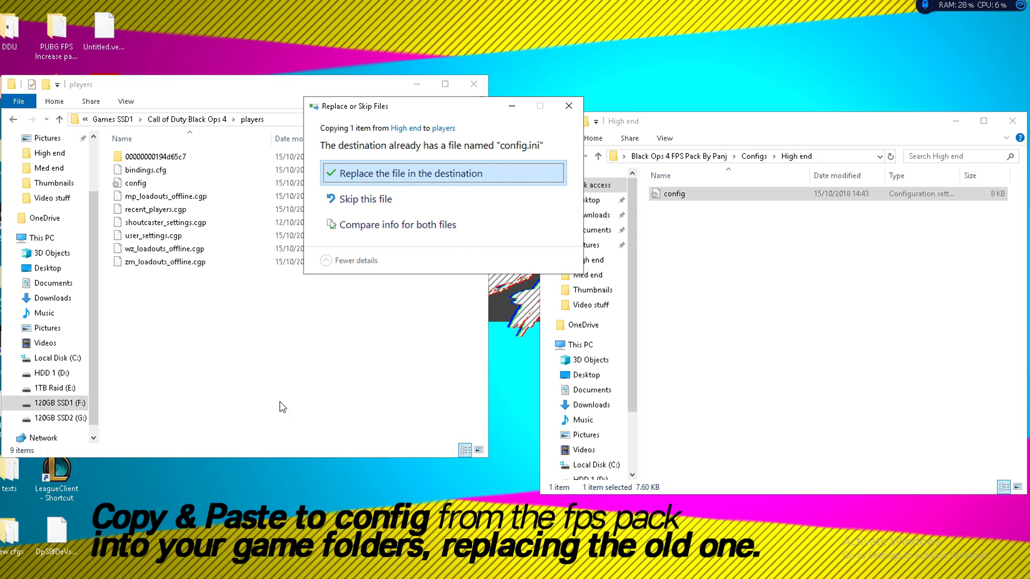
click(410, 174)
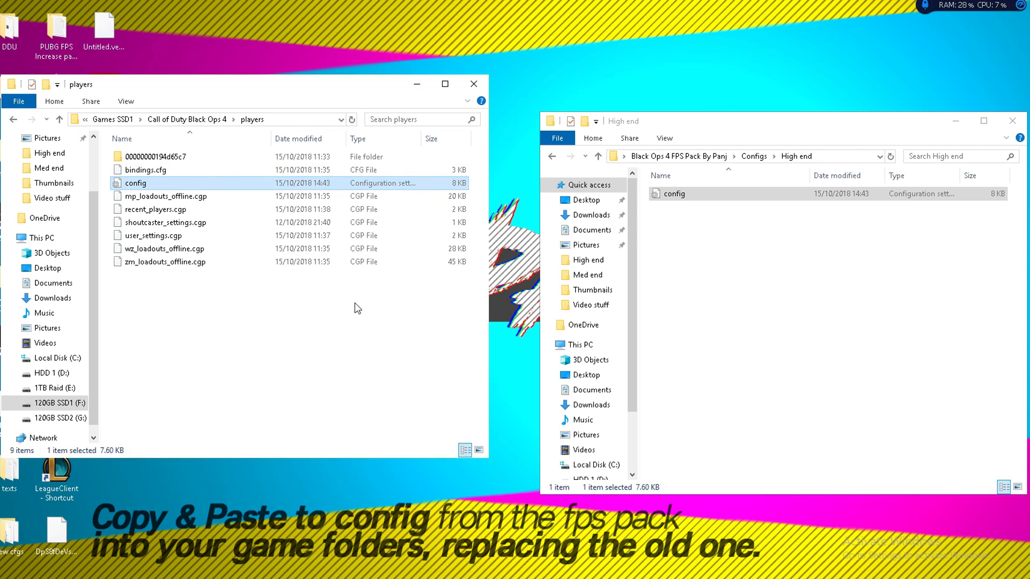
Paste the copied config into the subfolder inside players, replacing the existing file, and close that folder window
click(154, 161)
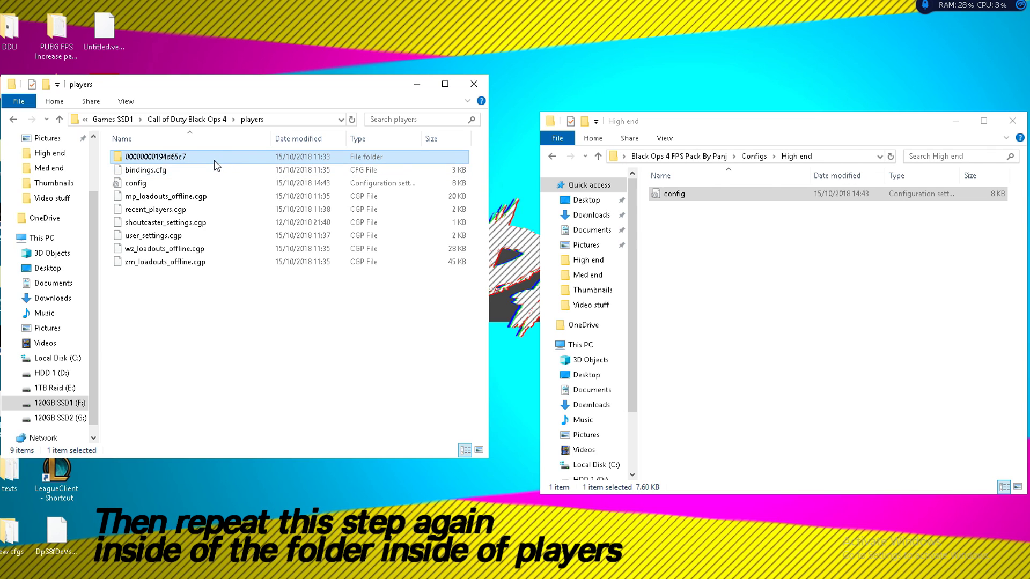
double_click(214, 160)
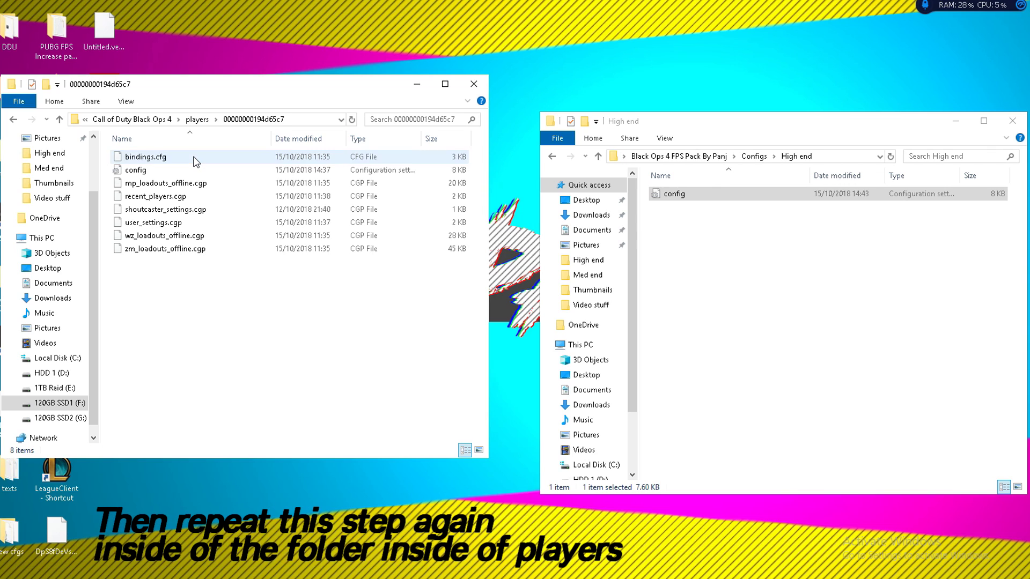
click(141, 173)
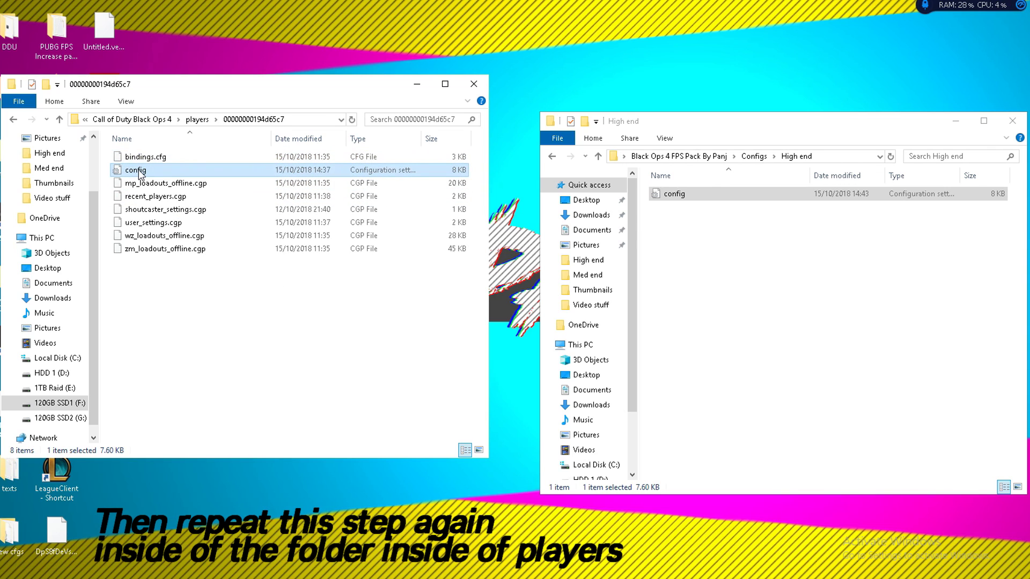
click(171, 298)
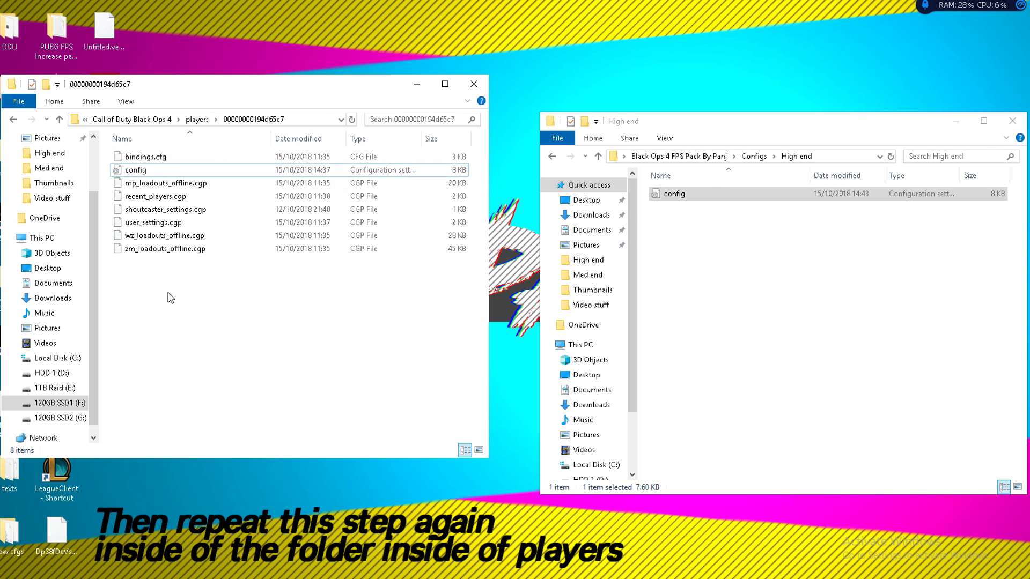
right_click(168, 292)
click(215, 378)
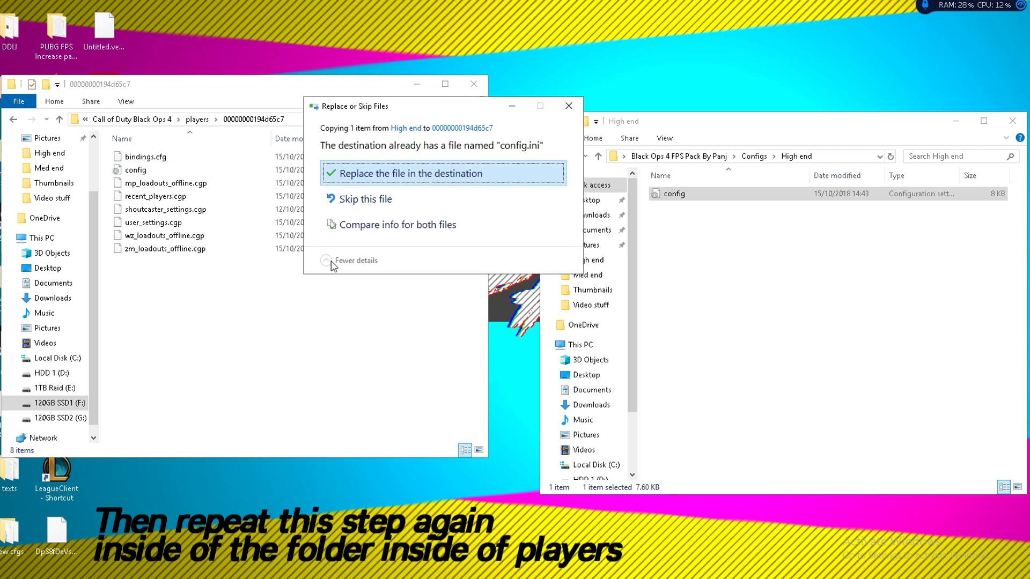
click(420, 175)
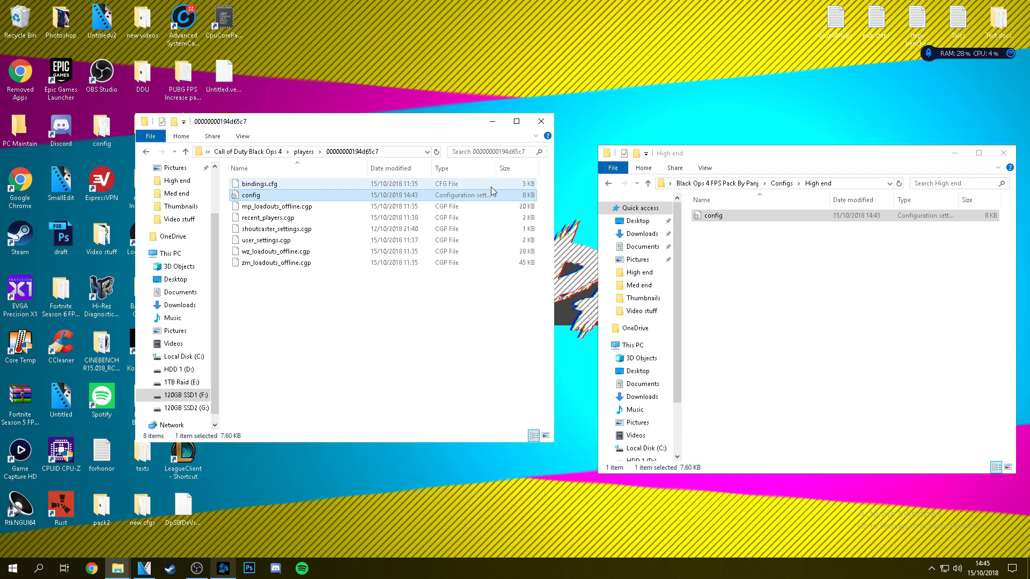
click(540, 122)
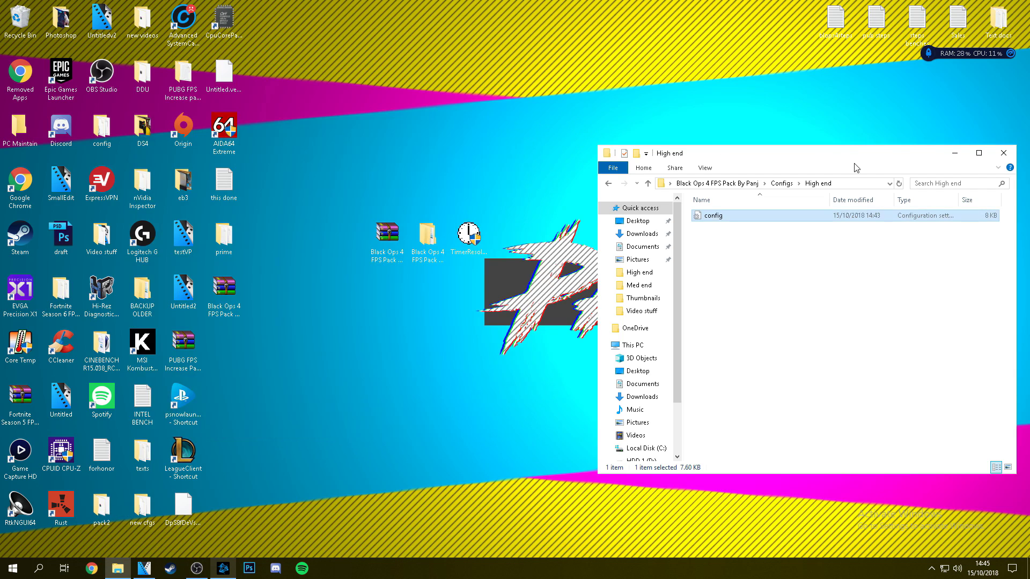
Close the High end folder window and open the Blops4 Process Manager folder inside the FPS pack's Optimizations folder
click(1003, 153)
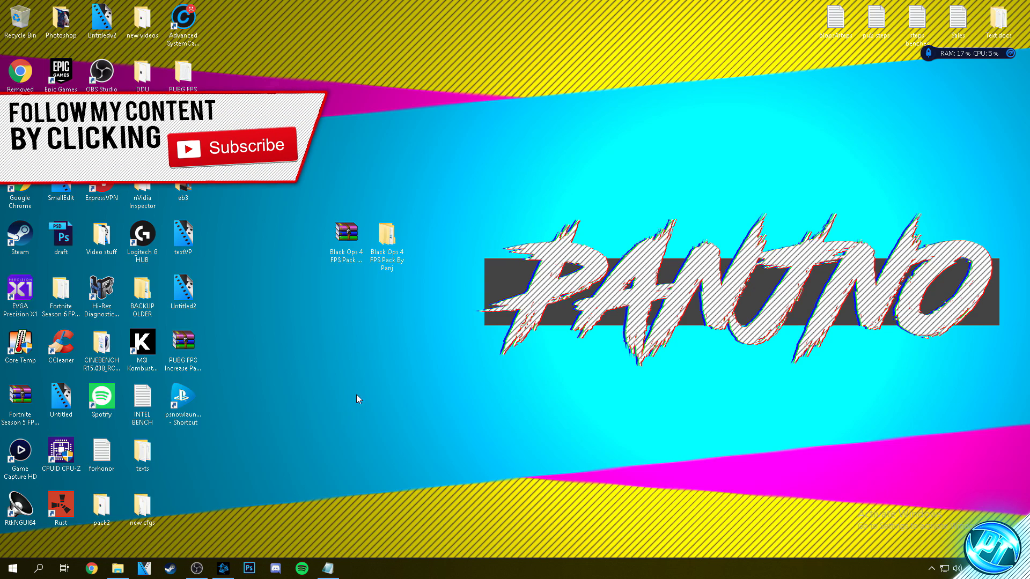
double_click(387, 236)
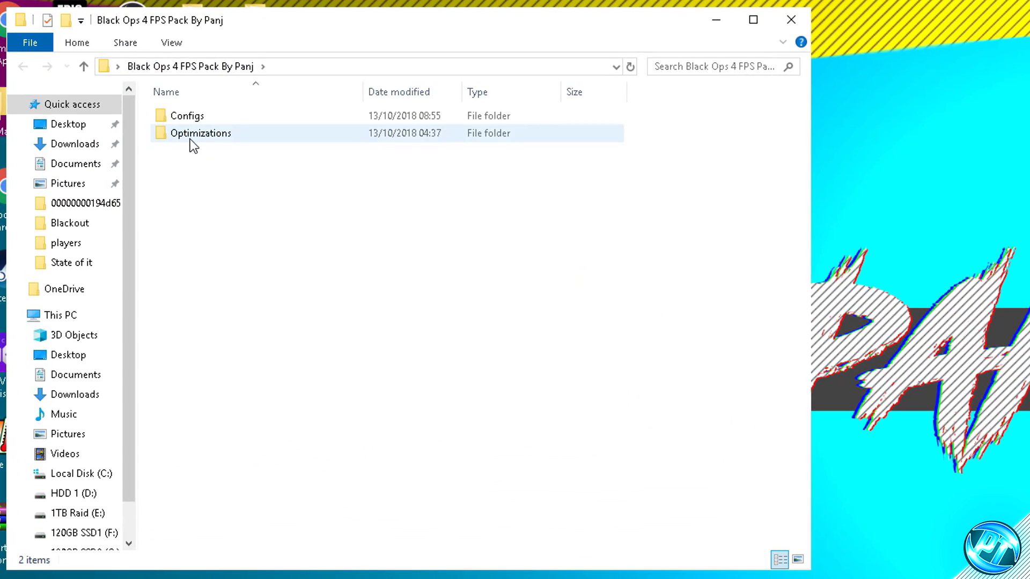
double_click(137, 145)
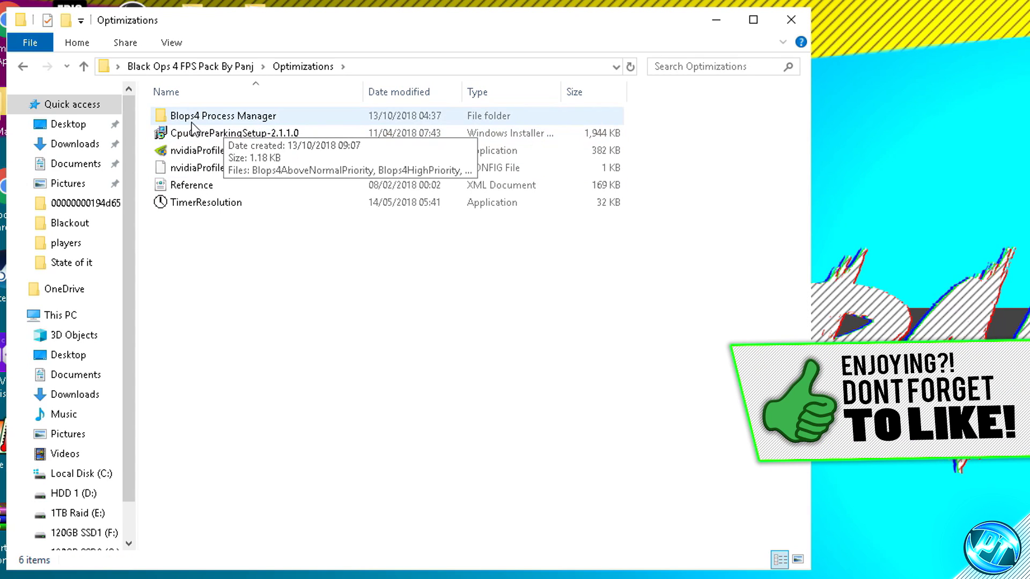
double_click(246, 118)
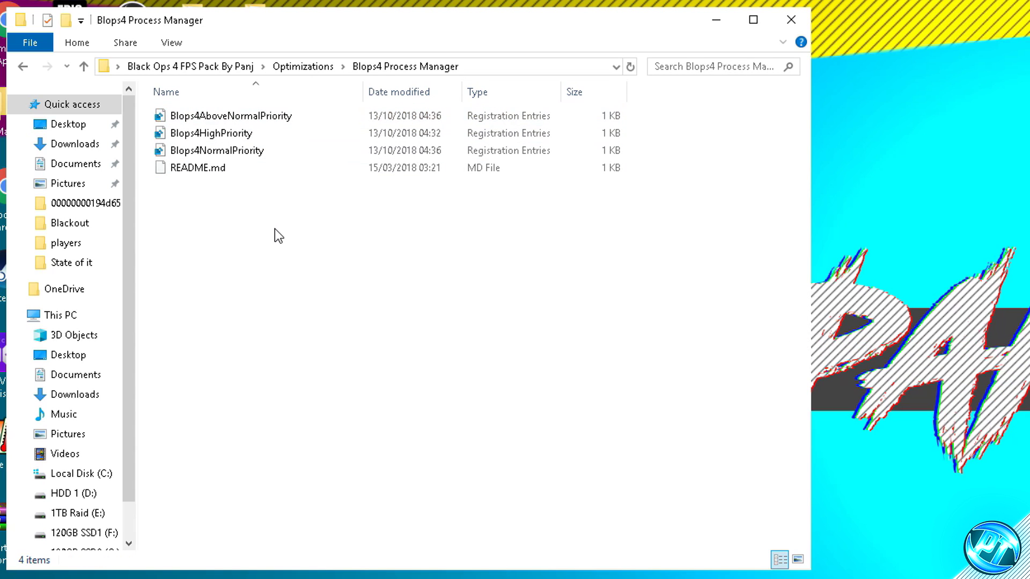
Merge the Blops4HighPriority registration entries into the Windows registry and confirm the import
click(223, 116)
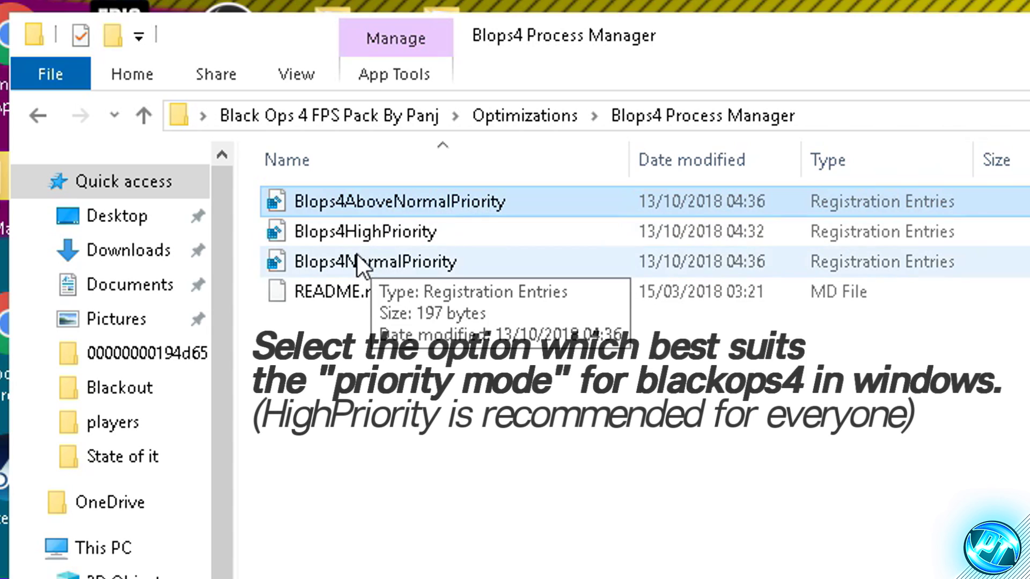
click(399, 236)
click(354, 261)
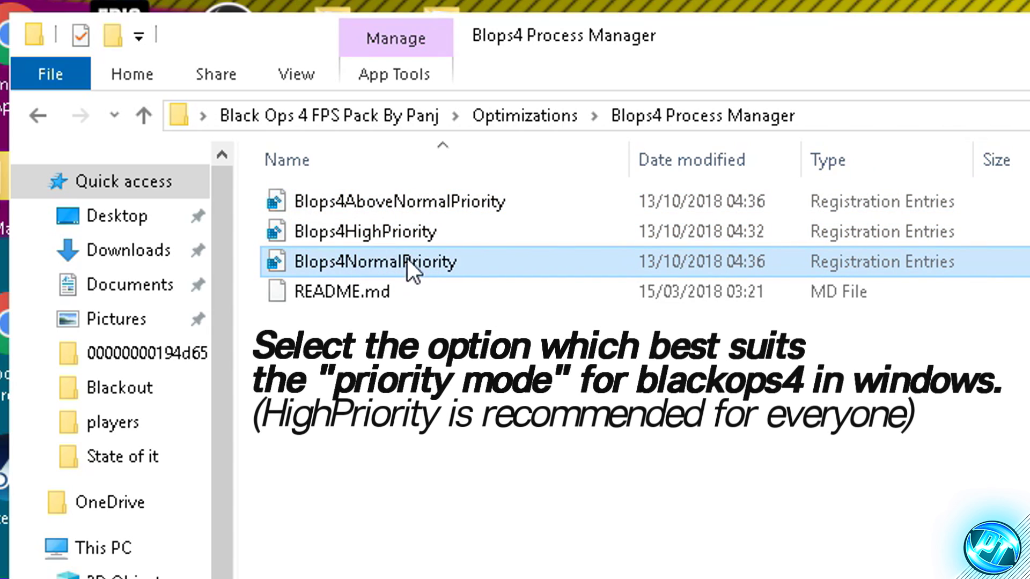
click(389, 238)
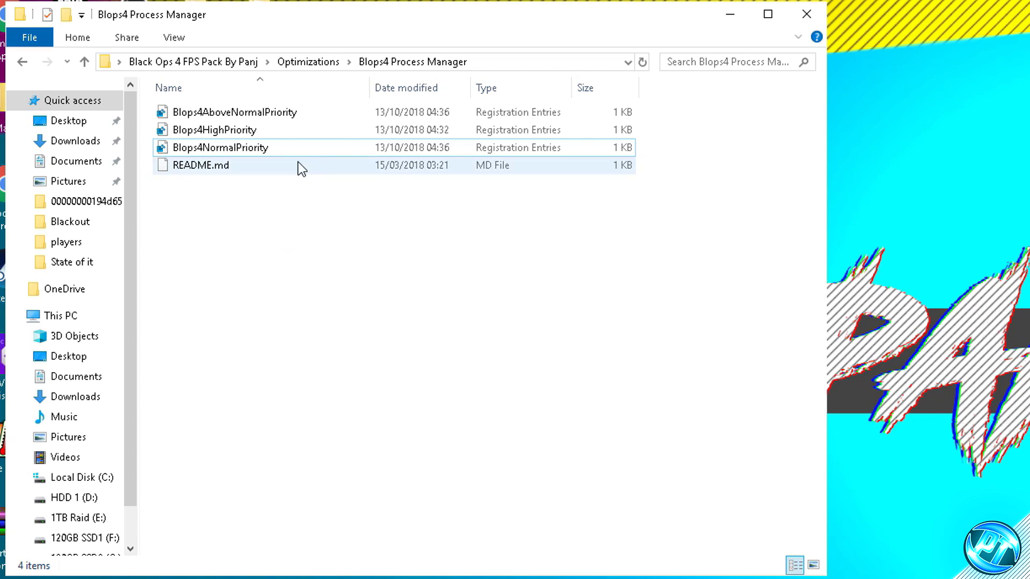
click(207, 133)
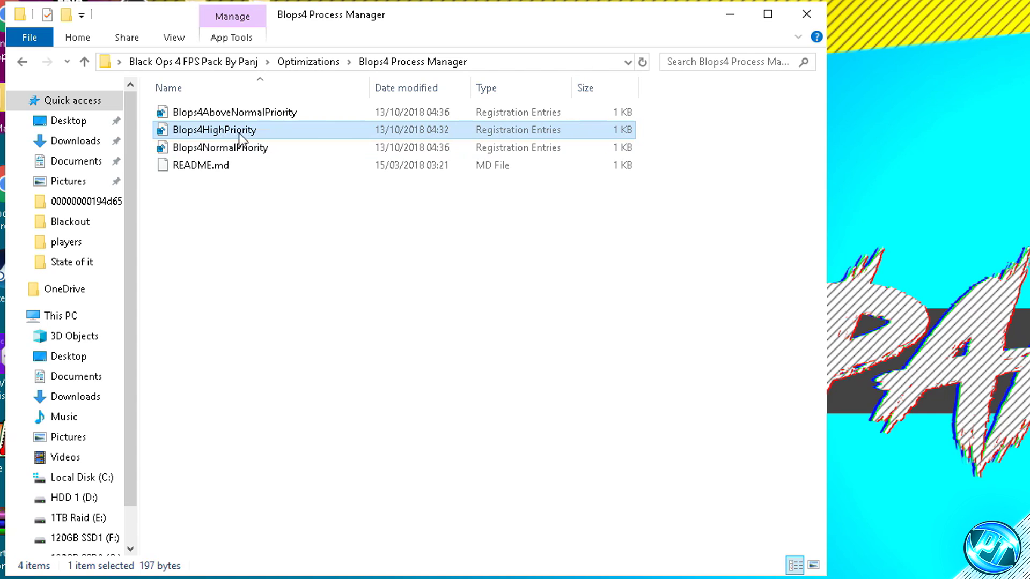
double_click(252, 131)
click(892, 374)
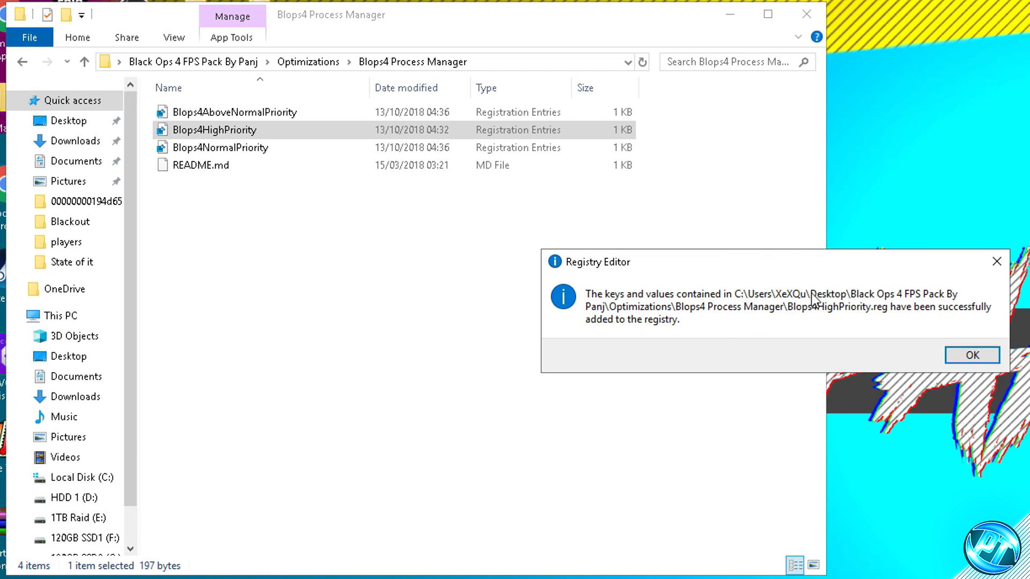
click(958, 358)
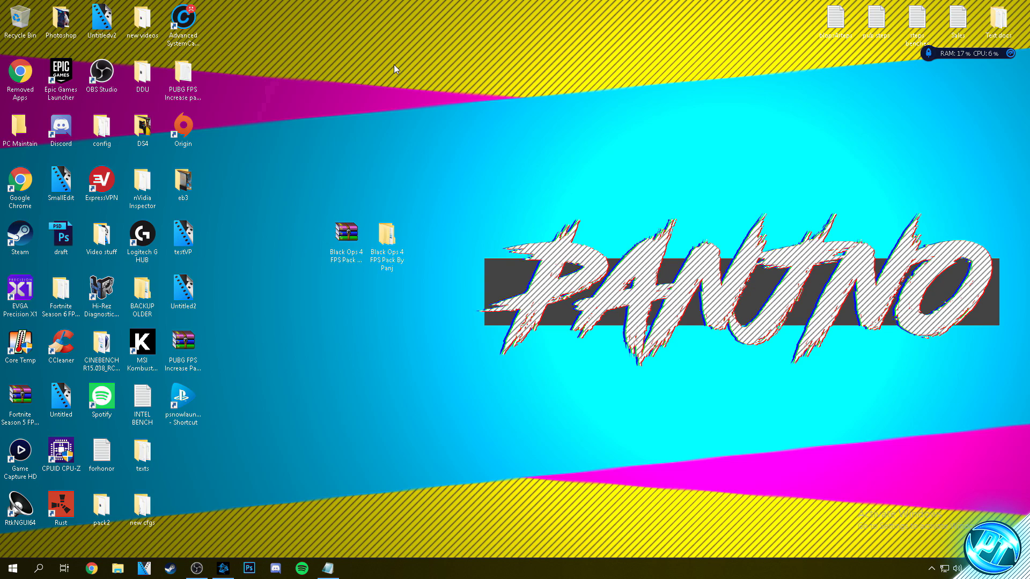
Switch to Battle.net and launch Call of Duty Black Ops 4, declining to start in Safe Mode
click(285, 425)
click(224, 569)
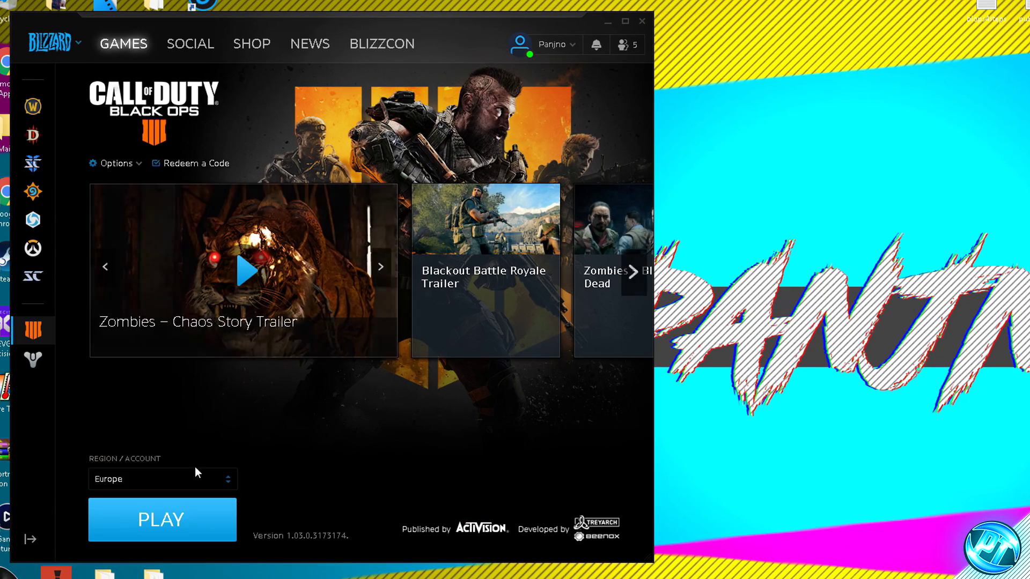
click(173, 526)
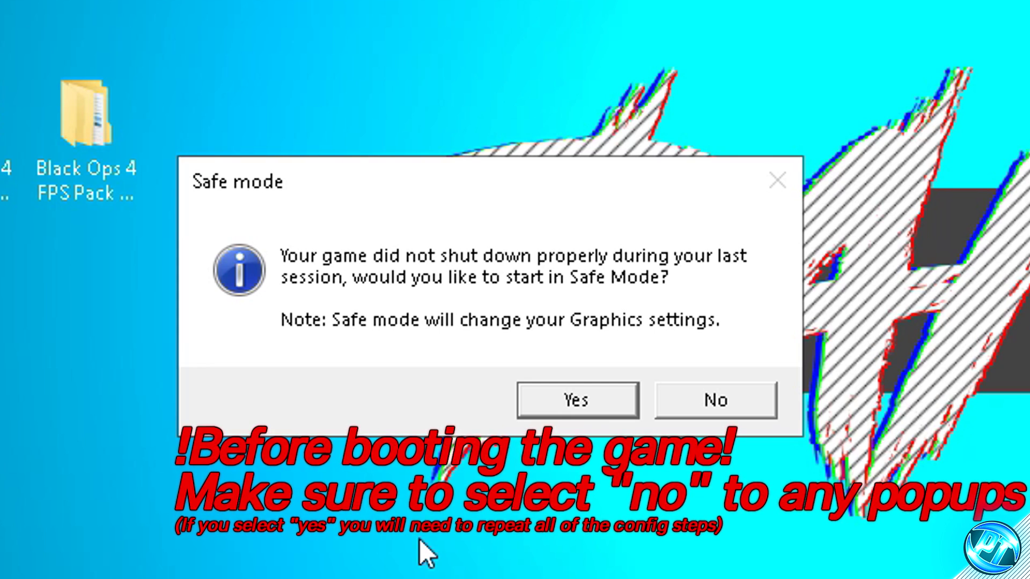
click(722, 403)
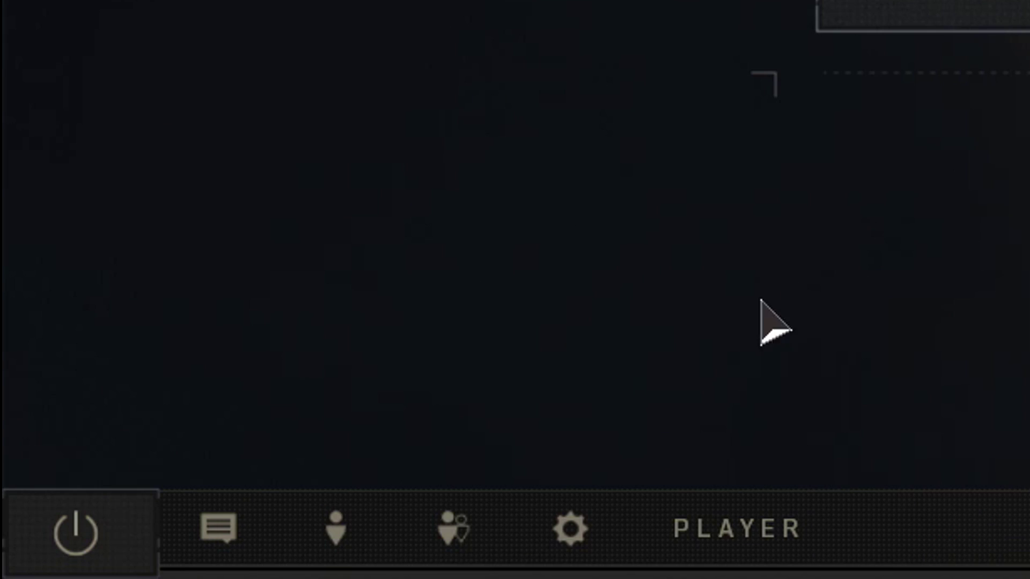
Open the game's settings and review the Gameplay and Graphics options, including the available display modes
click(182, 562)
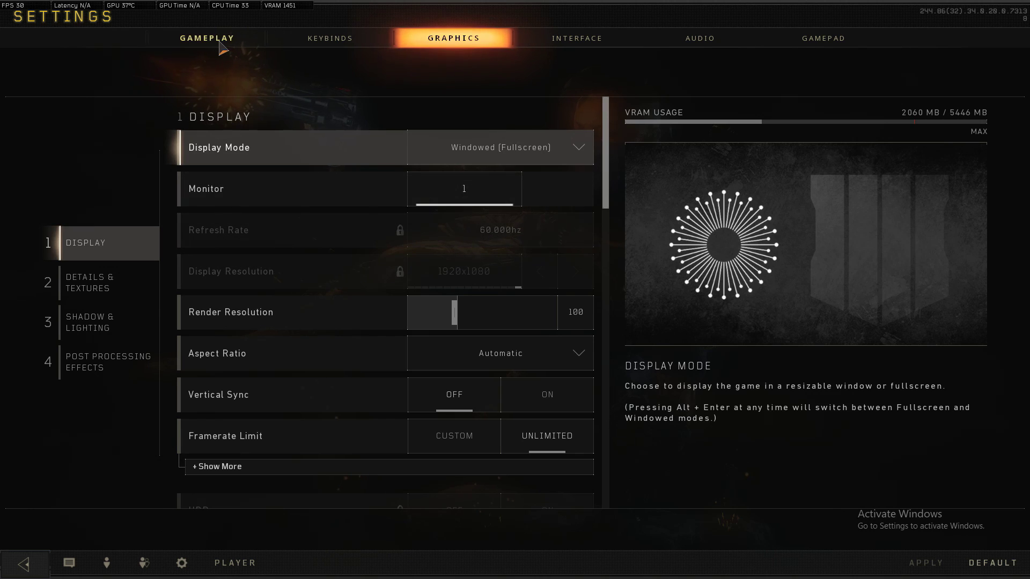
click(220, 44)
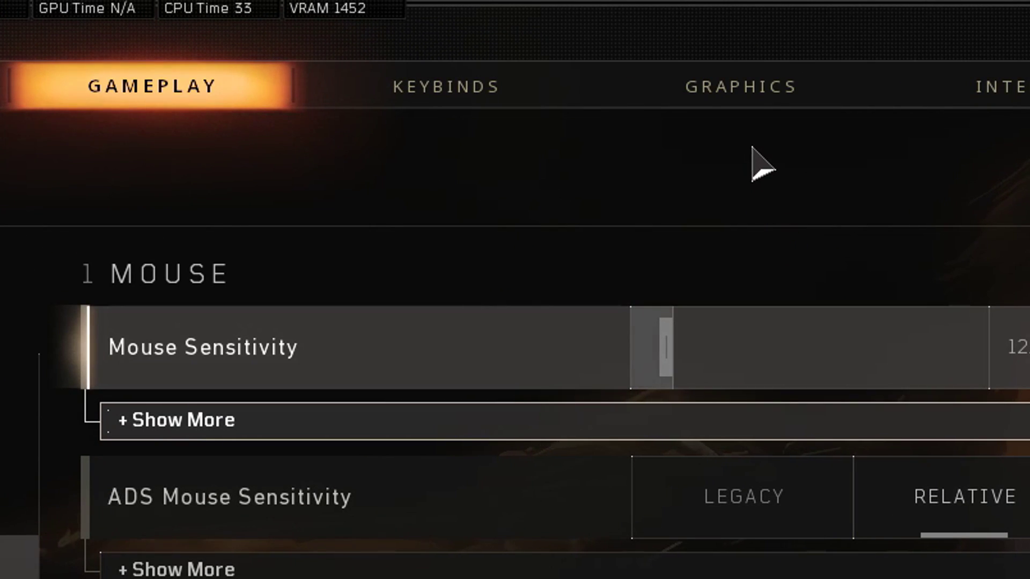
click(453, 40)
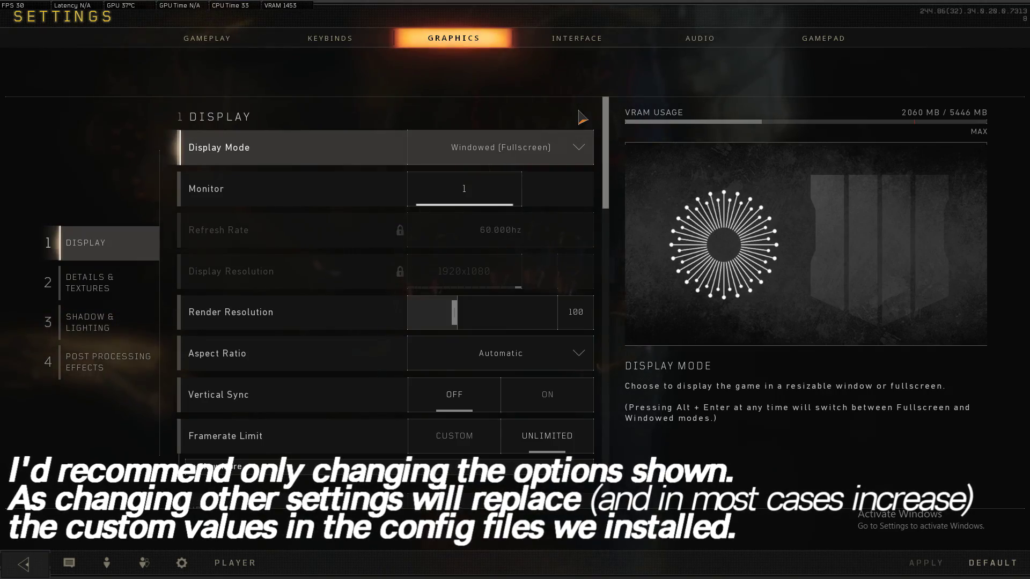
scroll(421, 294, down, 5)
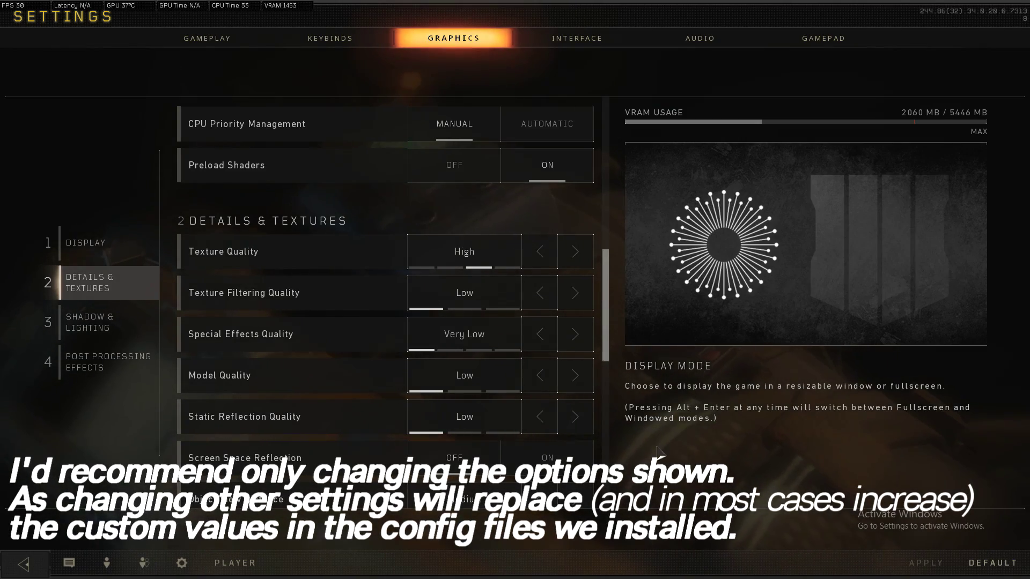
drag(605, 349, 593, 115)
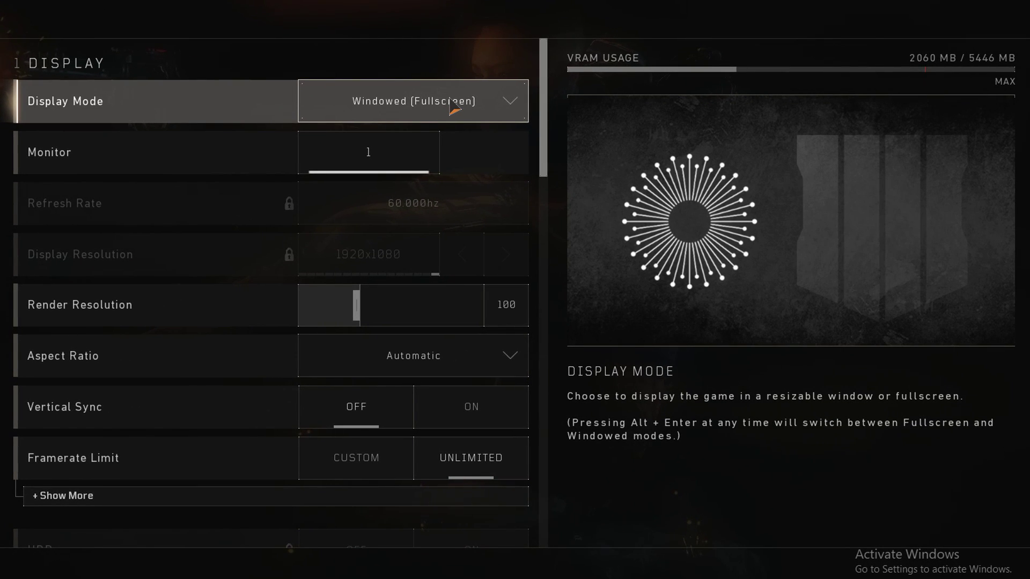
click(391, 108)
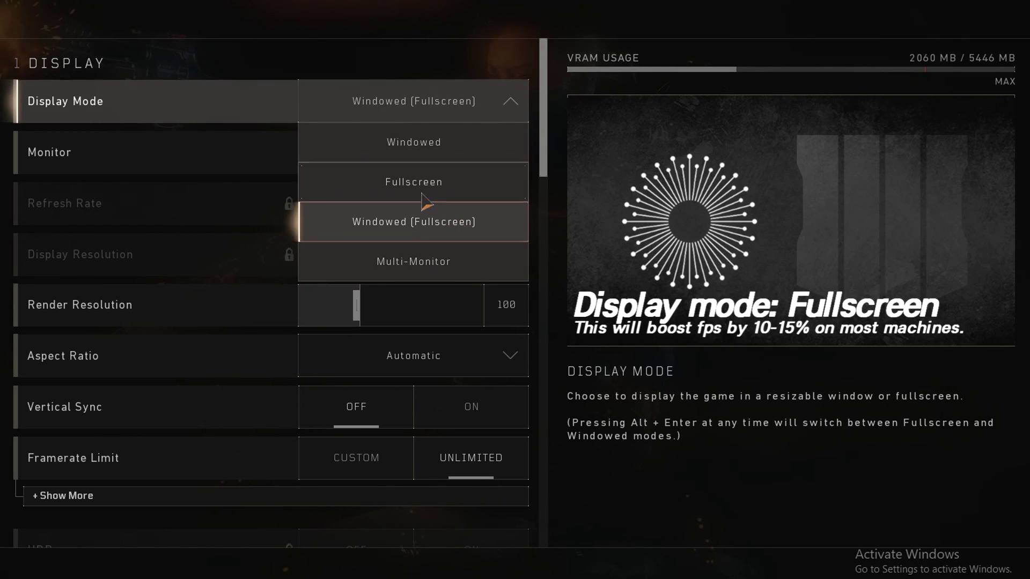
click(449, 109)
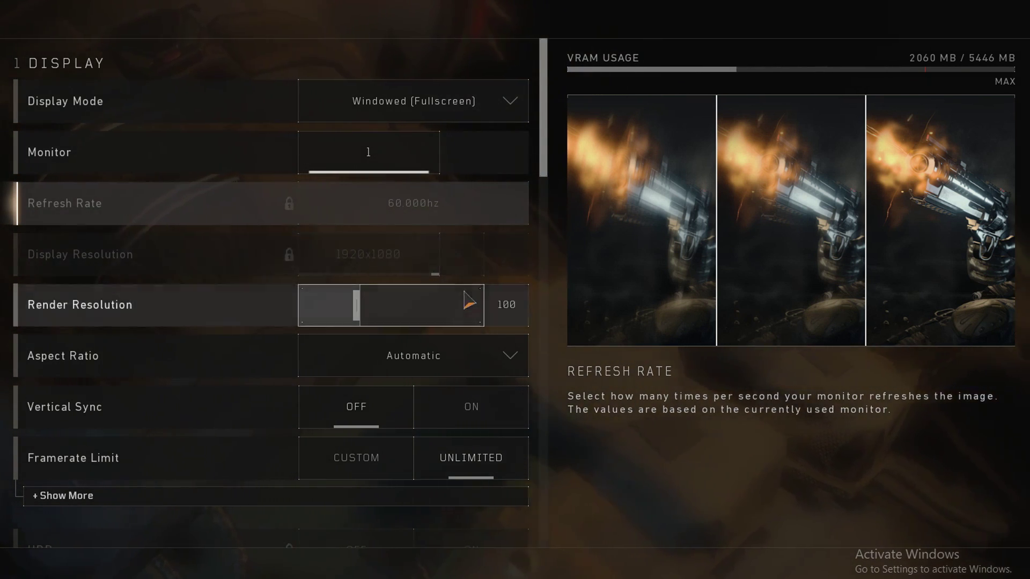
Try the Render Resolution at 90 and 80, and return it to 100
click(350, 308)
drag(352, 317, 349, 321)
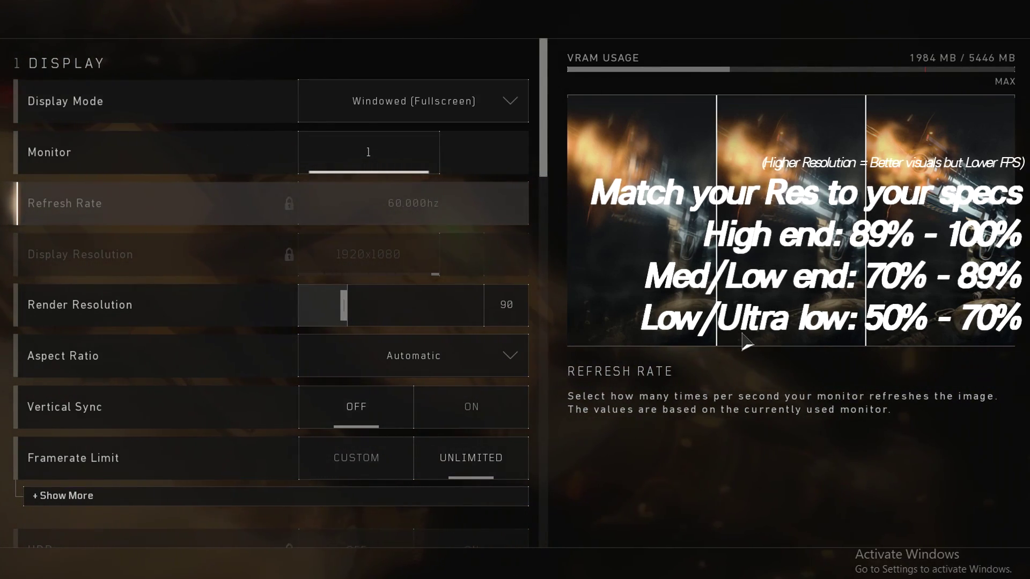
drag(344, 310, 336, 313)
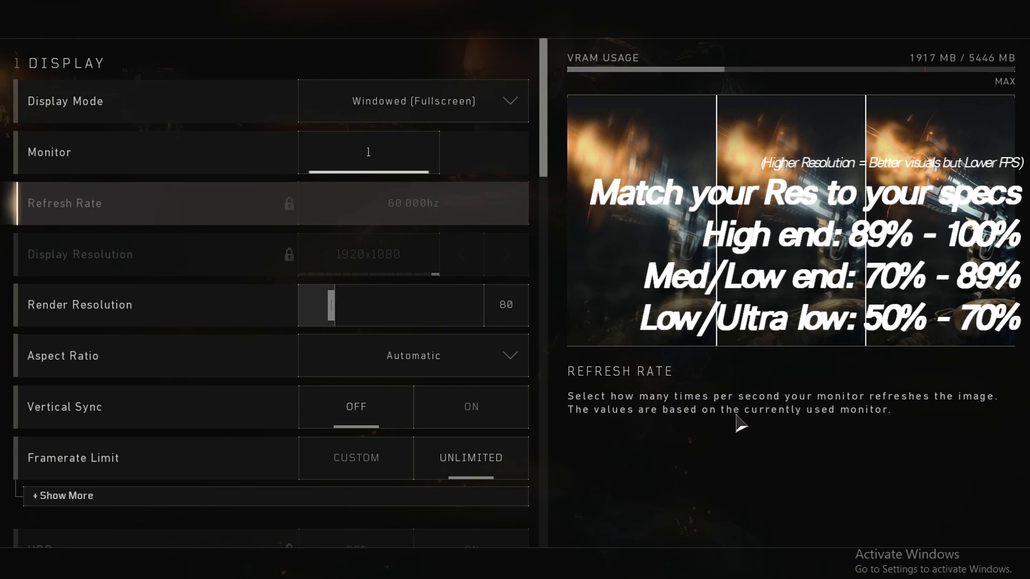
drag(331, 306, 360, 310)
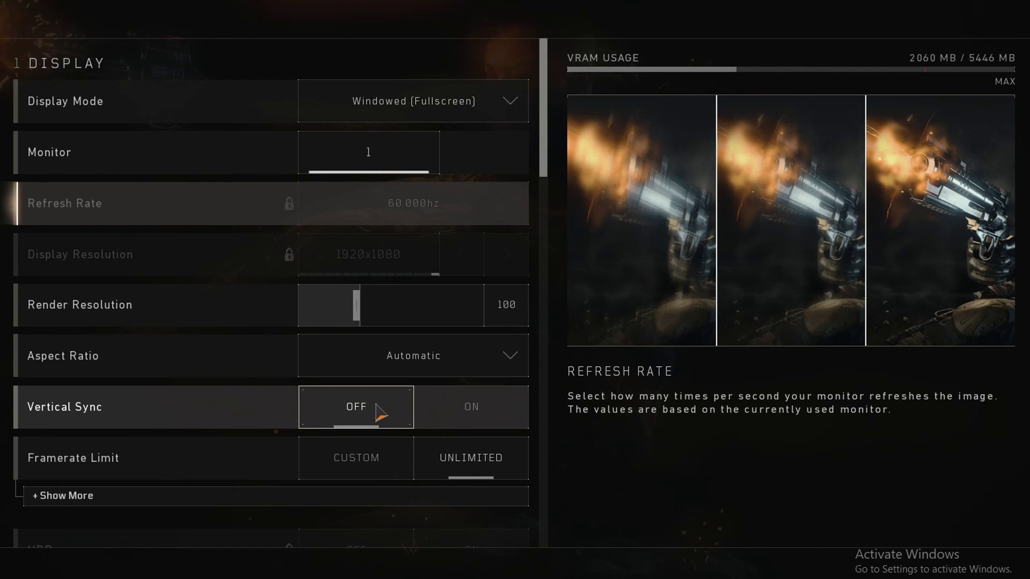
Set CPU Priority Management to Manual in the game's display settings
scroll(377, 408, down, 5)
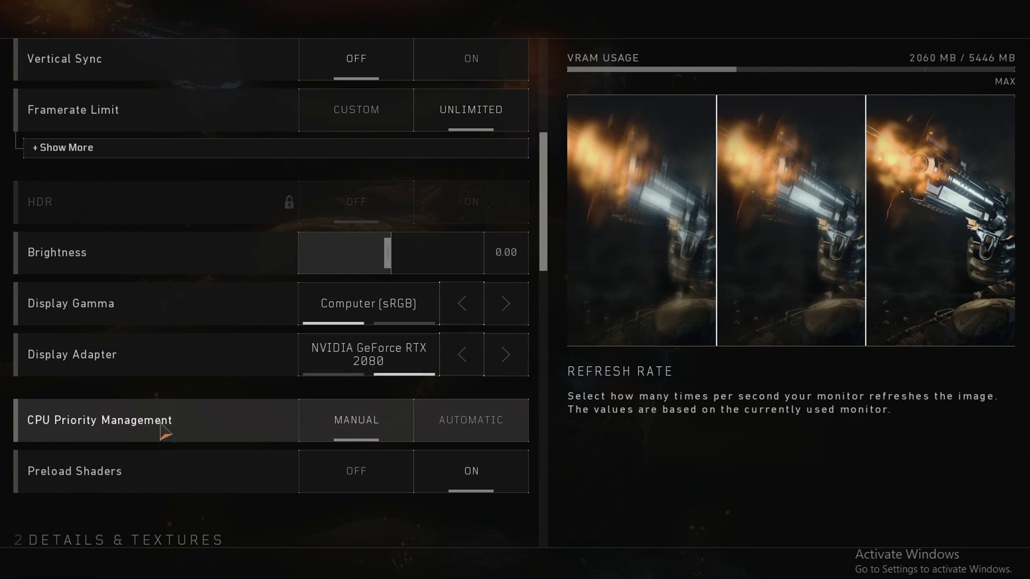
click(352, 423)
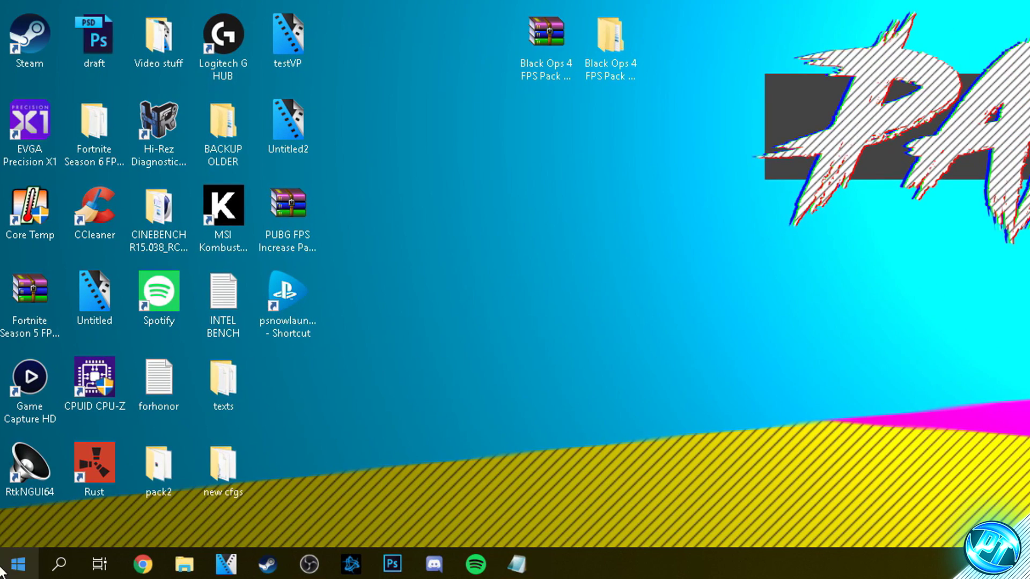
Search Windows for "power plan", go to Power Options and show the additional power plans
key(super)
text(power plan)
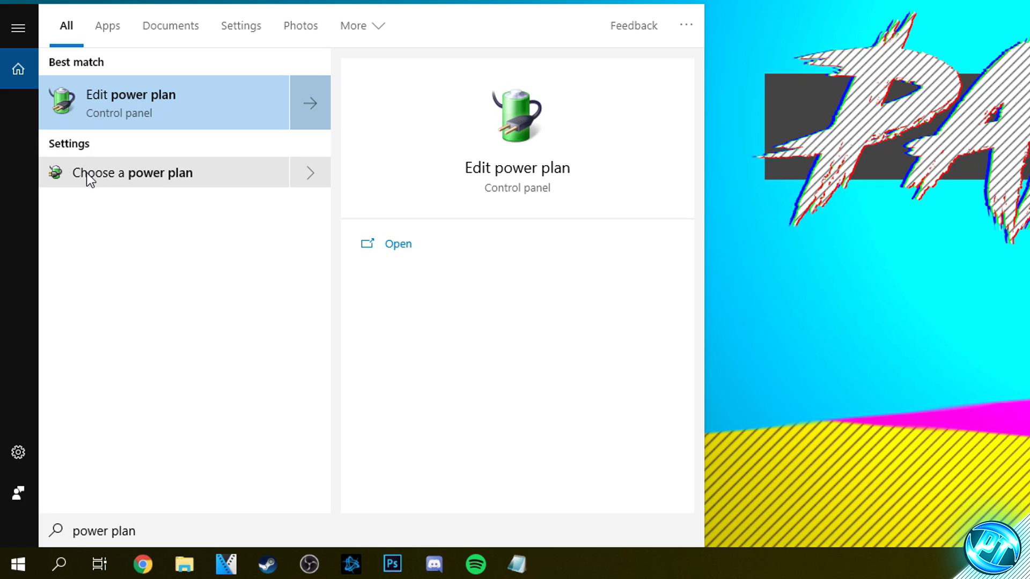
click(69, 98)
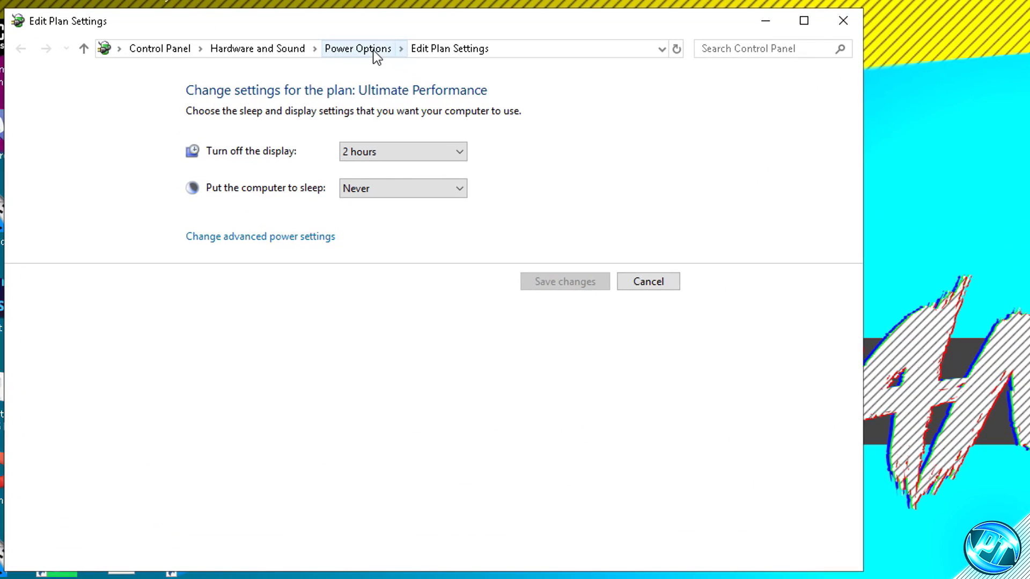
click(356, 51)
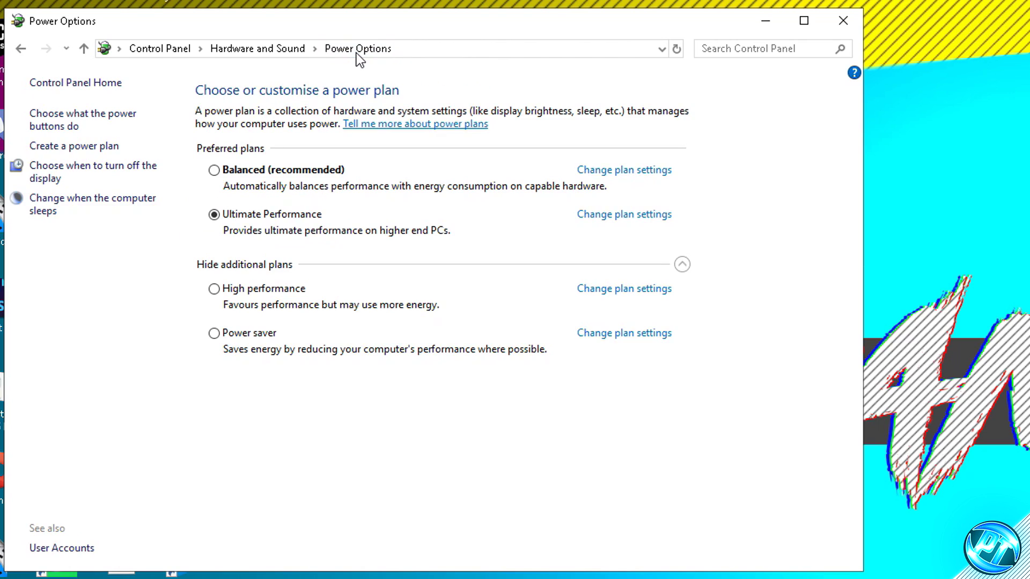
click(681, 264)
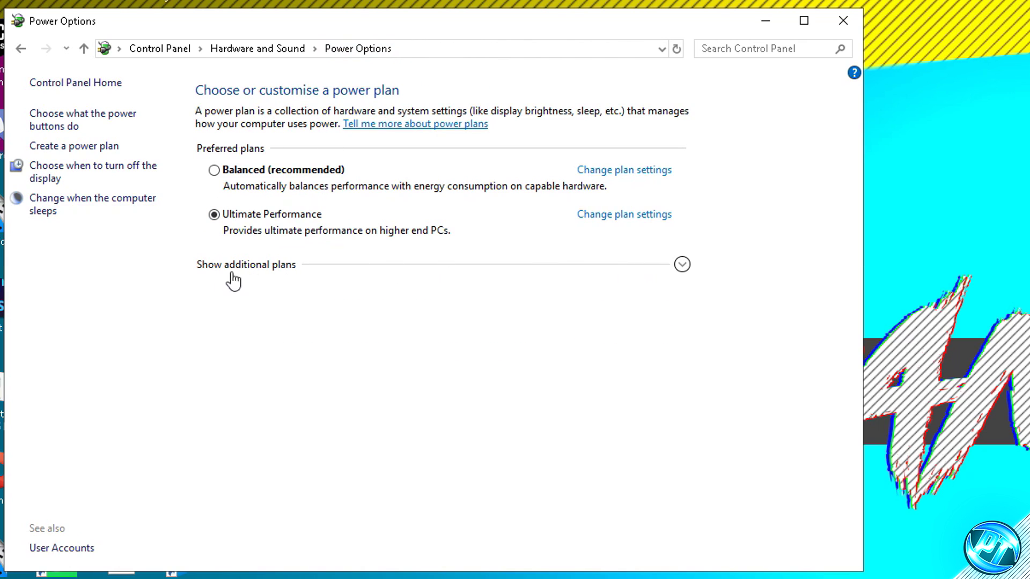
click(234, 270)
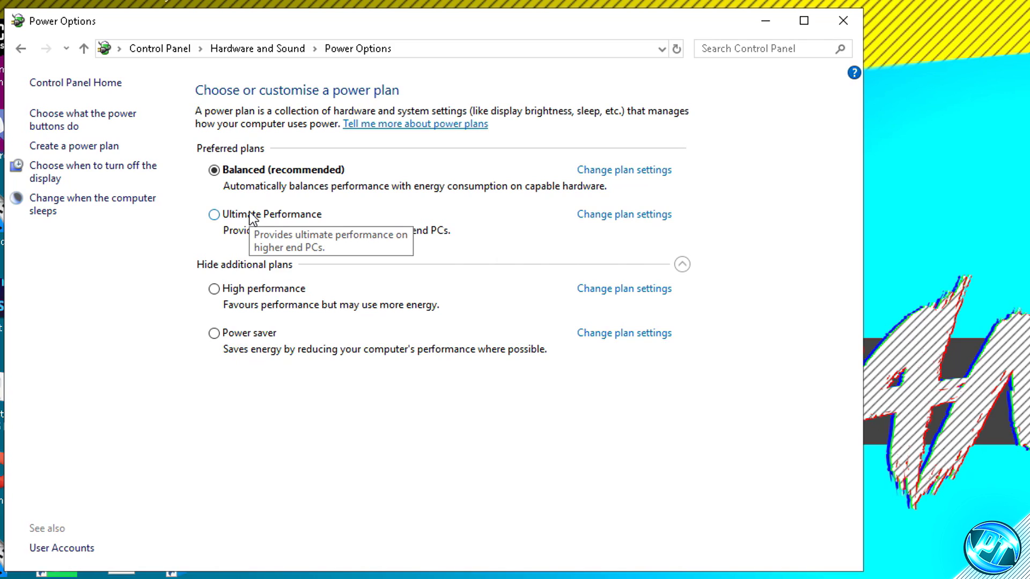
Choose the Ultimate Performance power plan and close Power Options
click(214, 216)
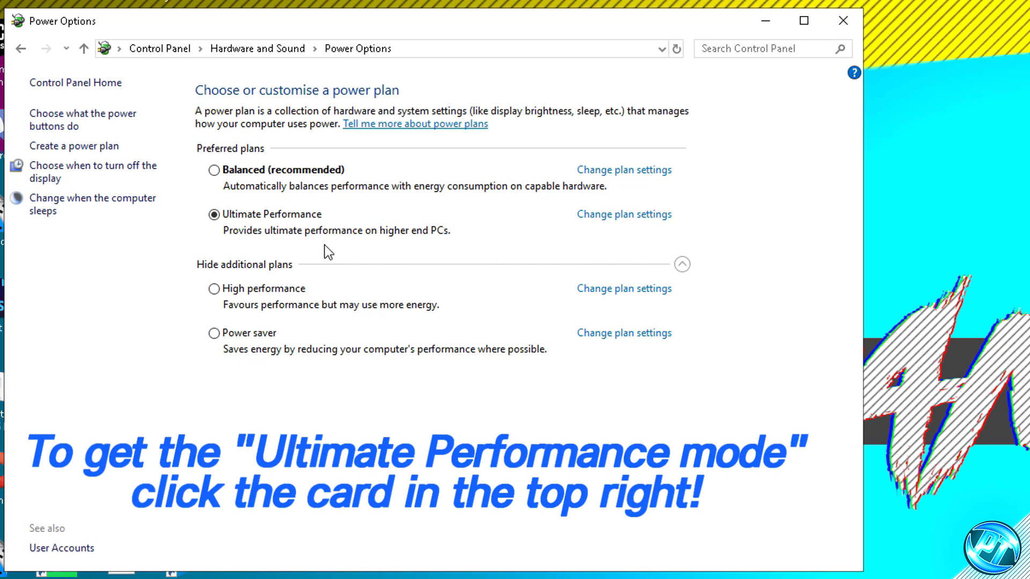
click(230, 290)
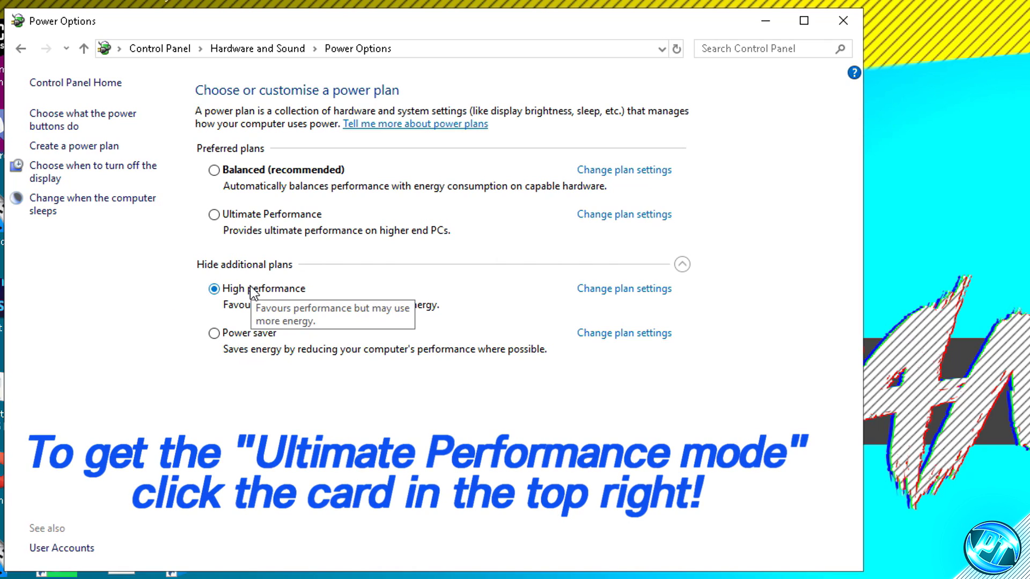
click(214, 214)
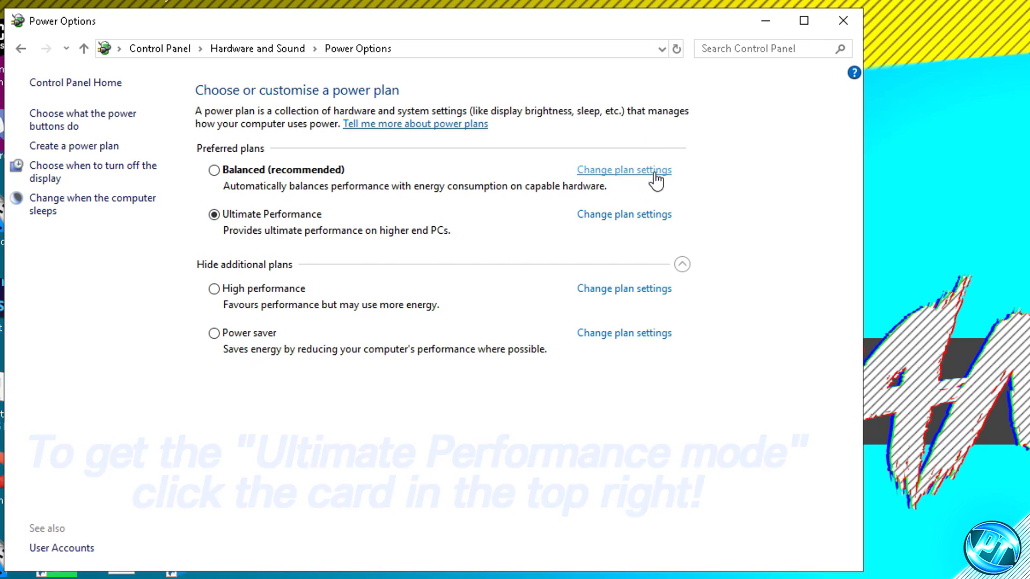
click(844, 24)
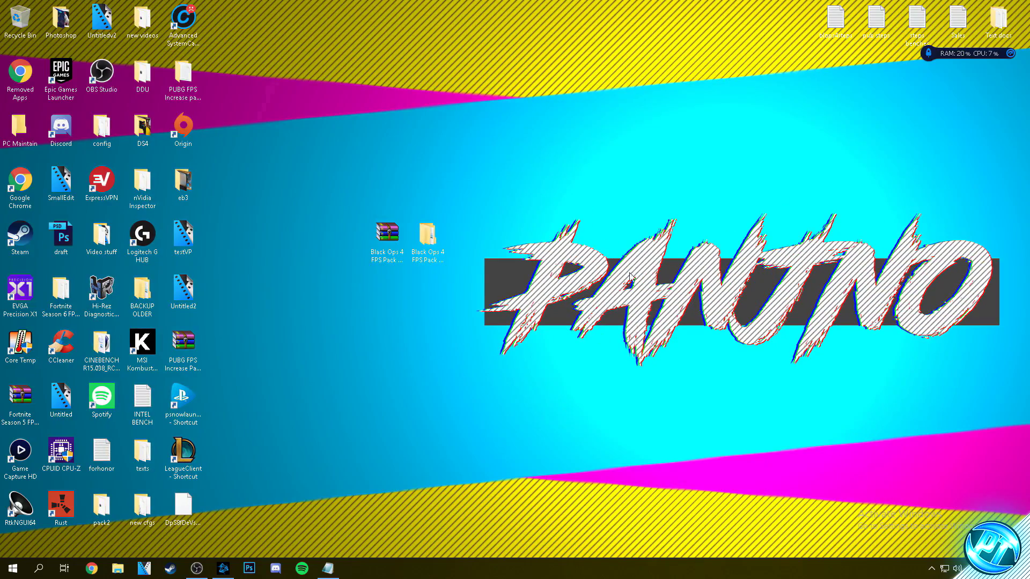
Go to the Optimizations folder of the Black Ops 4 FPS pack and run the CpuCoreParkingSetup-2.1.1.0 installer
double_click(441, 238)
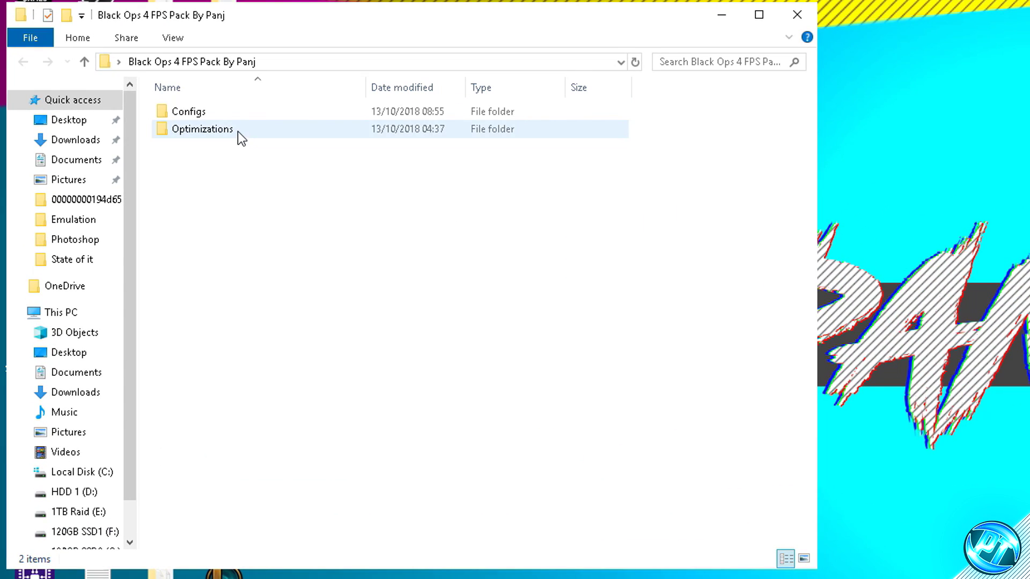
double_click(239, 133)
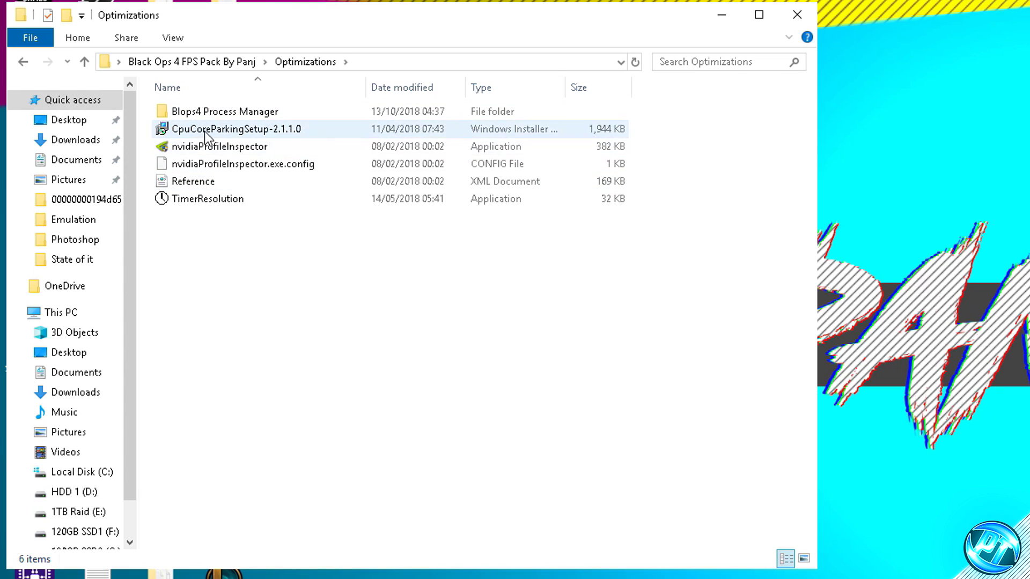
click(233, 132)
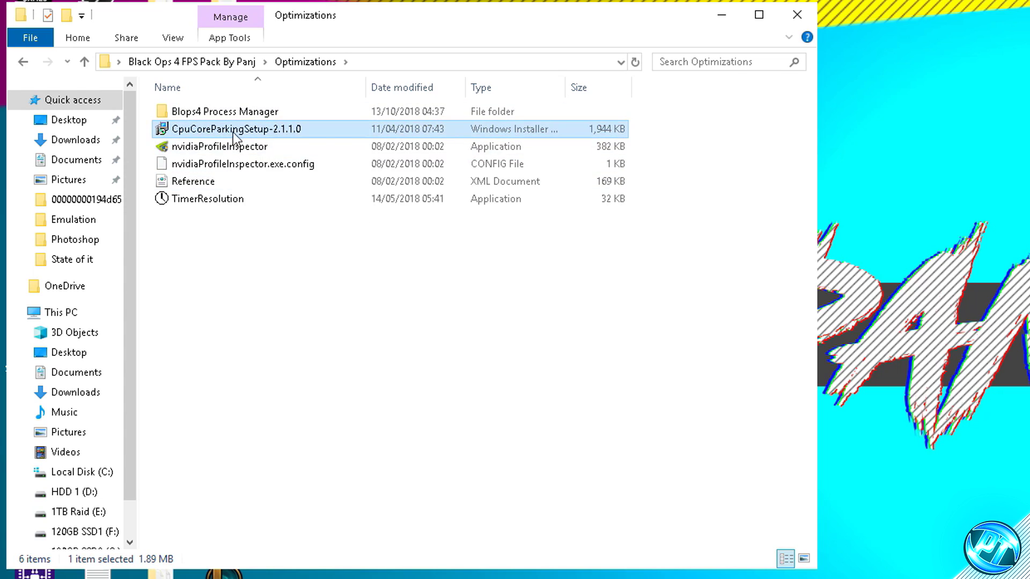
double_click(302, 133)
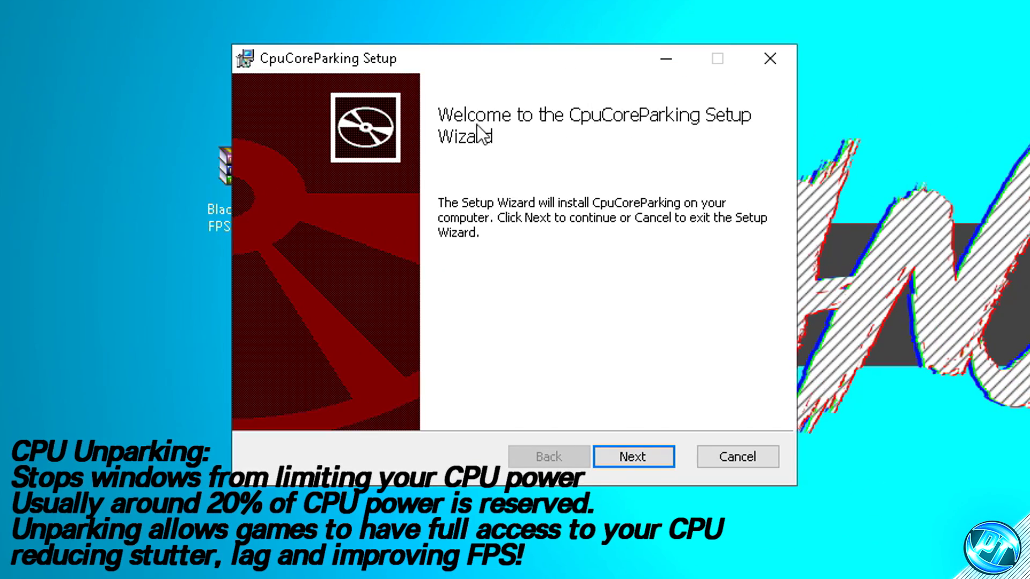
Install CpuCoreParking in the default folder with the license accepted, launch CpuCoreParking3.exe and dismiss its update notice
click(645, 455)
click(515, 402)
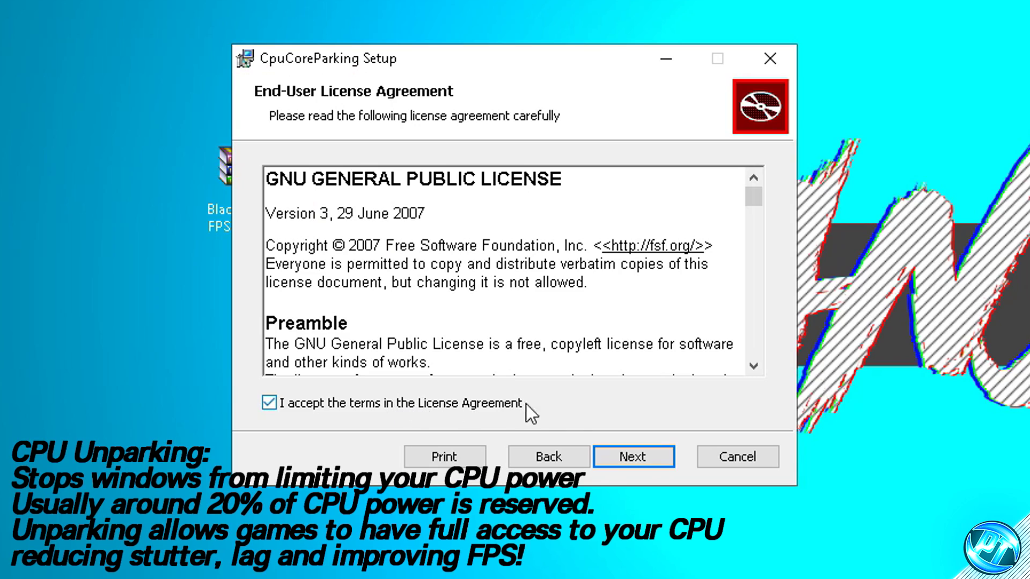
click(634, 464)
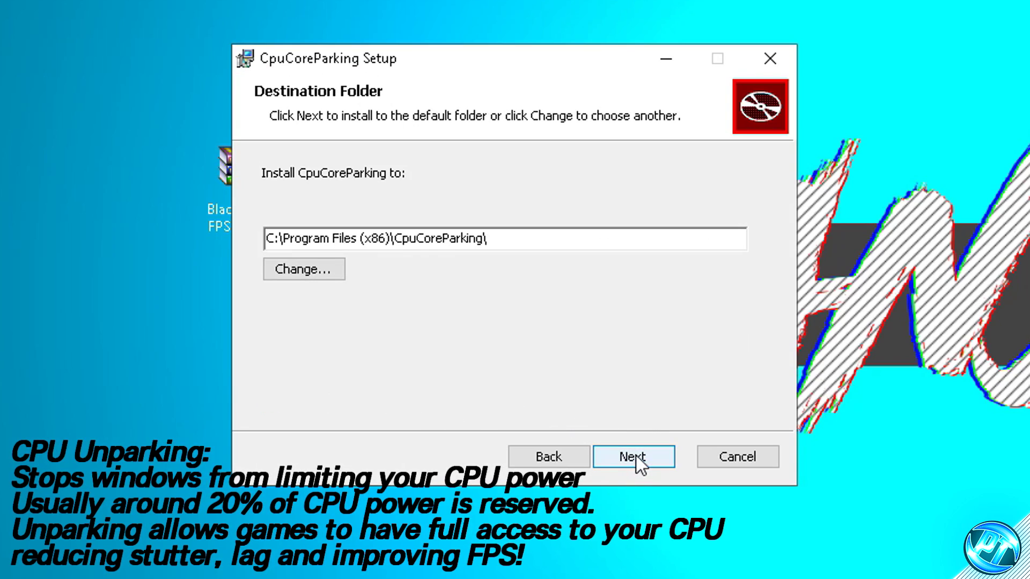
click(636, 456)
click(635, 451)
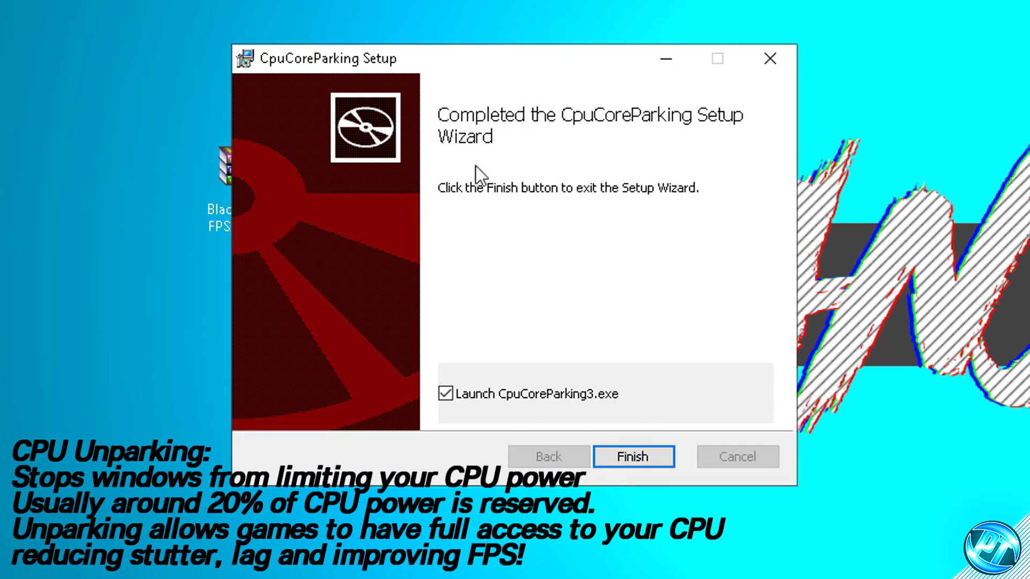
click(444, 393)
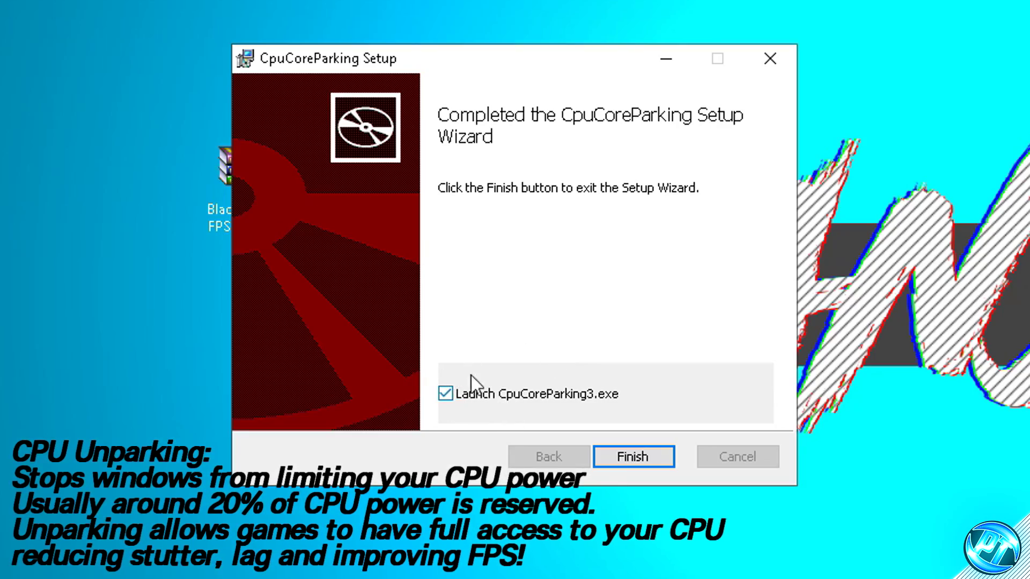
click(633, 456)
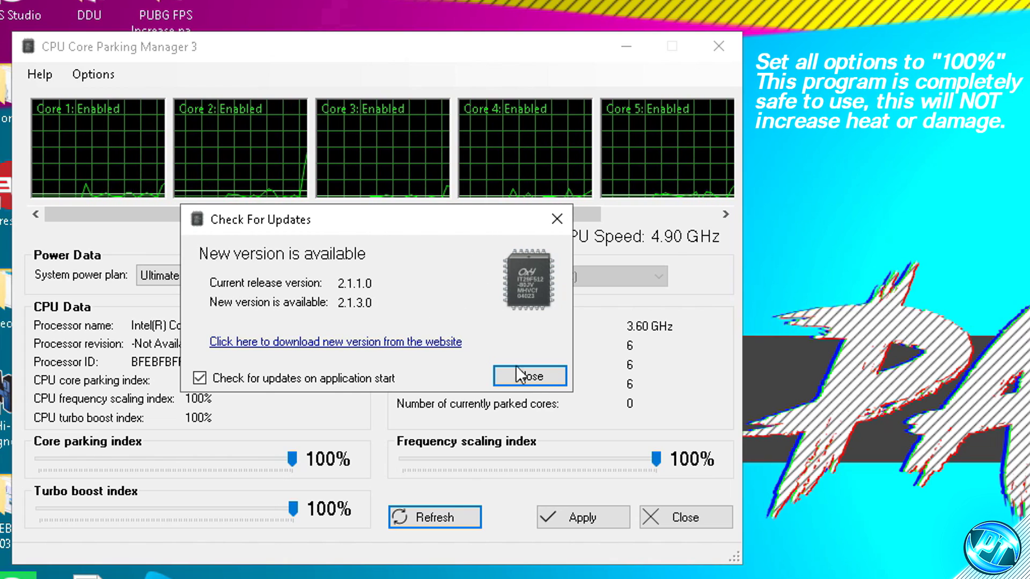
click(545, 381)
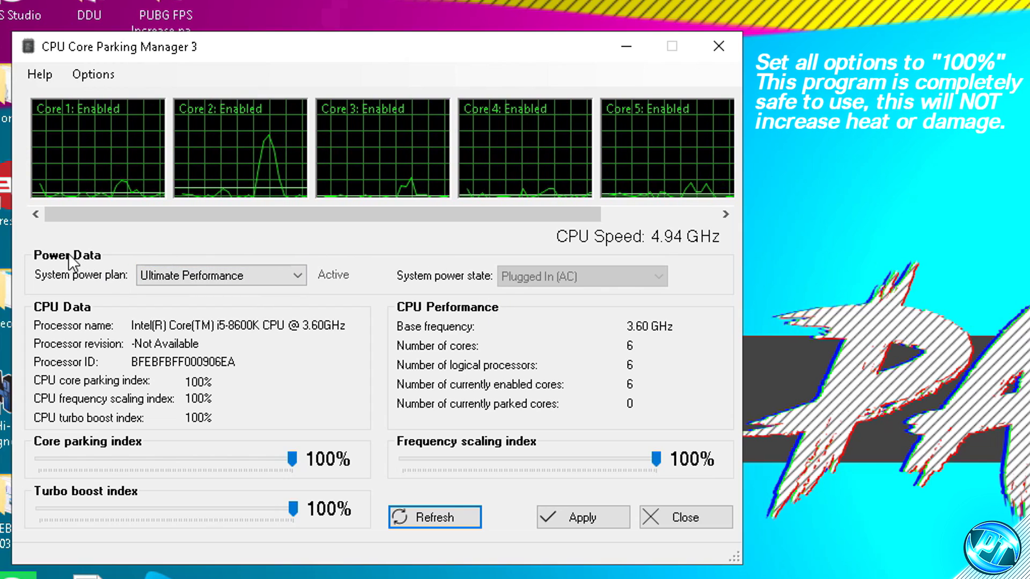
Try the High performance system power plan and return it to Ultimate Performance
click(275, 279)
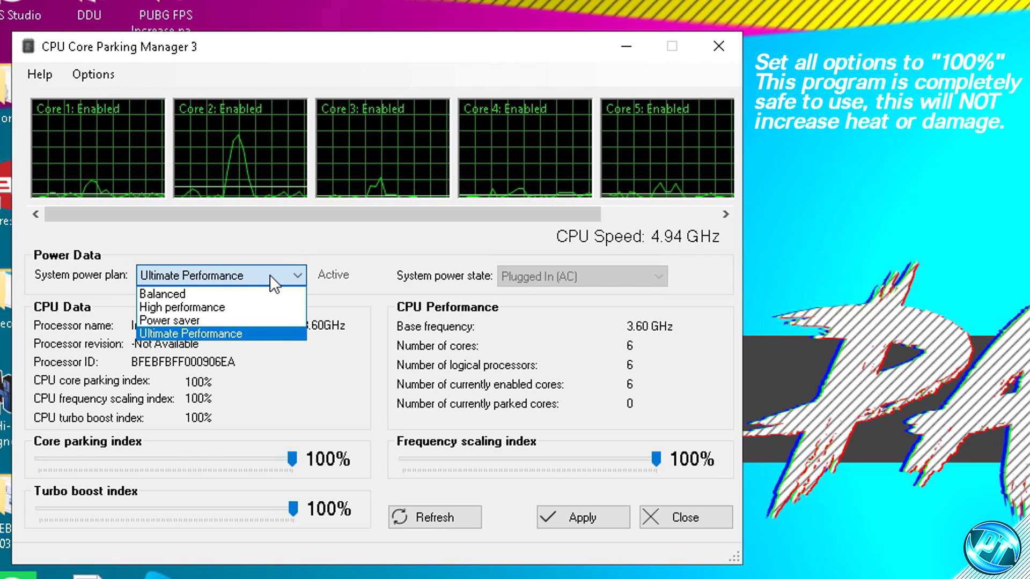
click(236, 306)
click(230, 276)
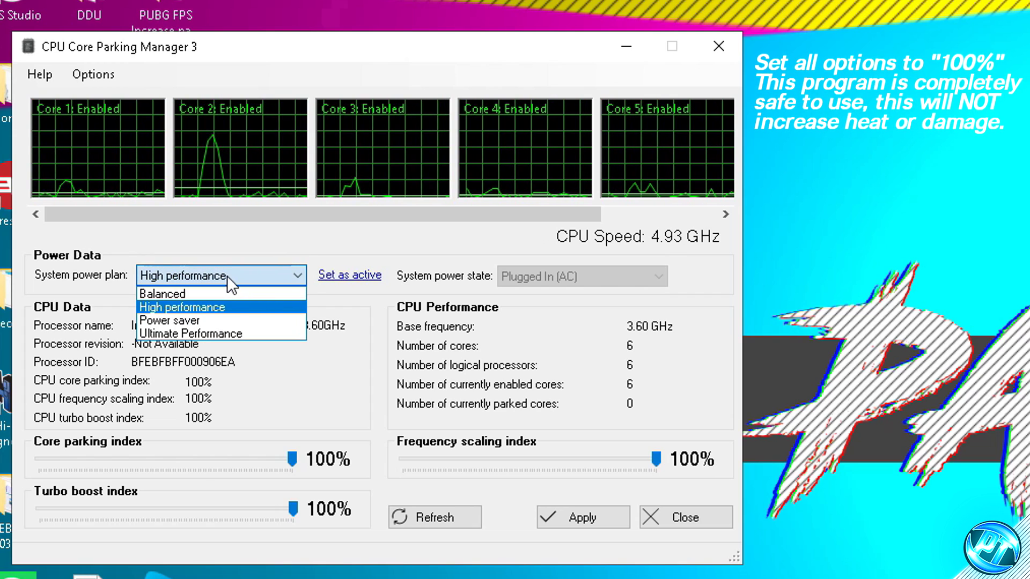
click(207, 335)
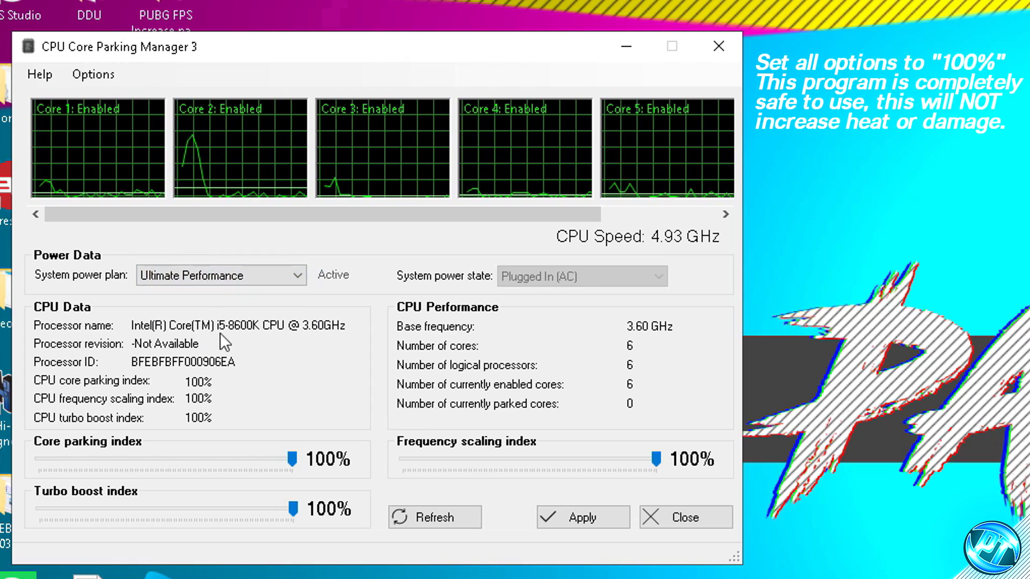
Set the core parking, frequency scaling and turbo boost indexes to 100%, apply the changes and close the program
mouse_move(287, 456)
mouse_down()
mouse_move(220, 460)
mouse_move(294, 459)
mouse_up()
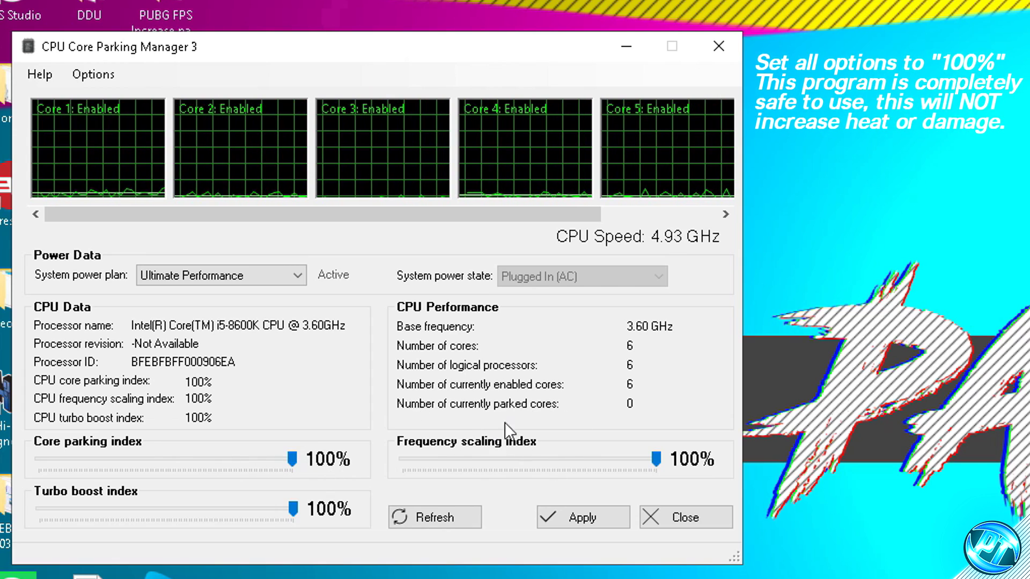
drag(656, 460, 691, 470)
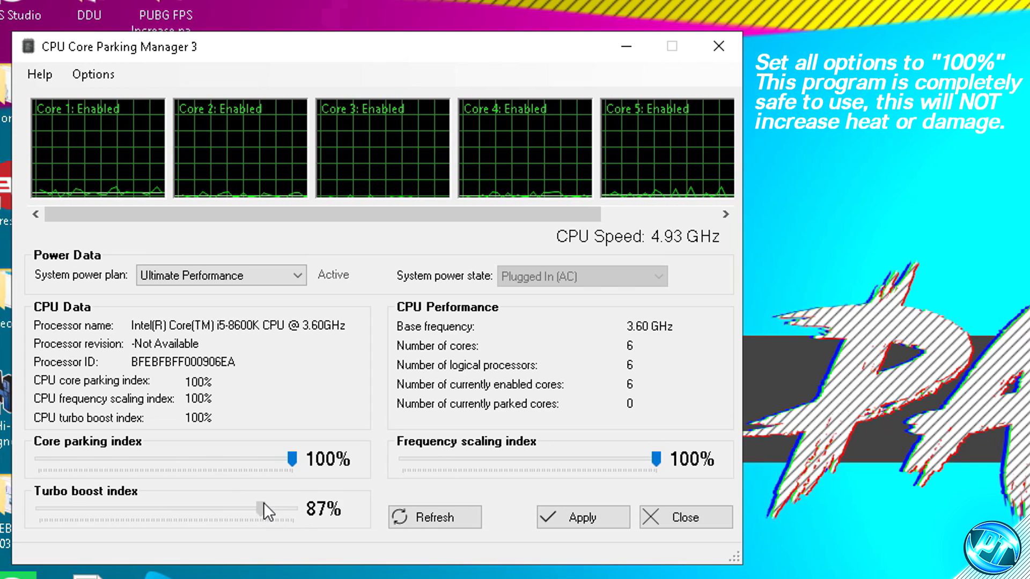
drag(263, 504, 317, 510)
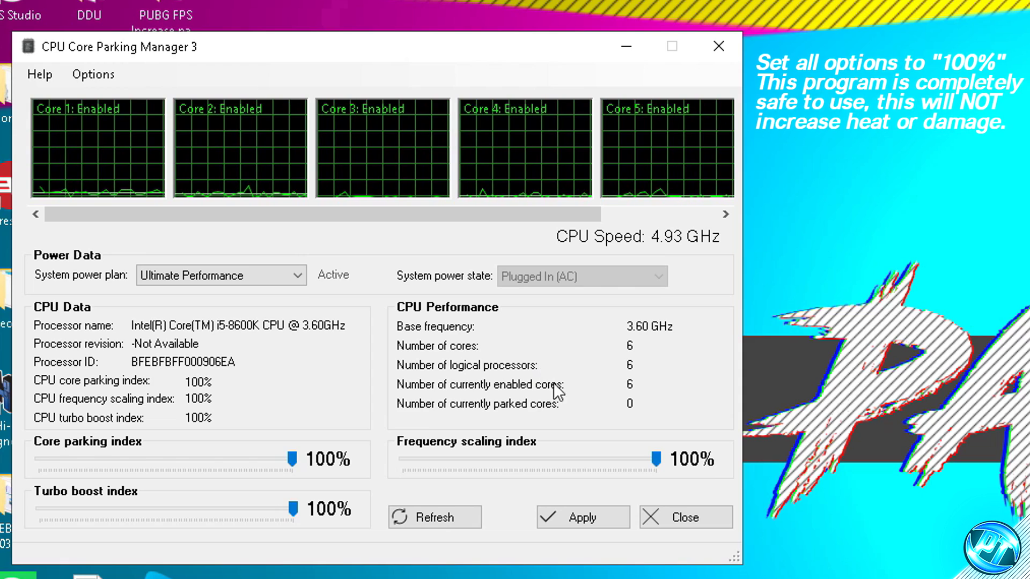
click(580, 518)
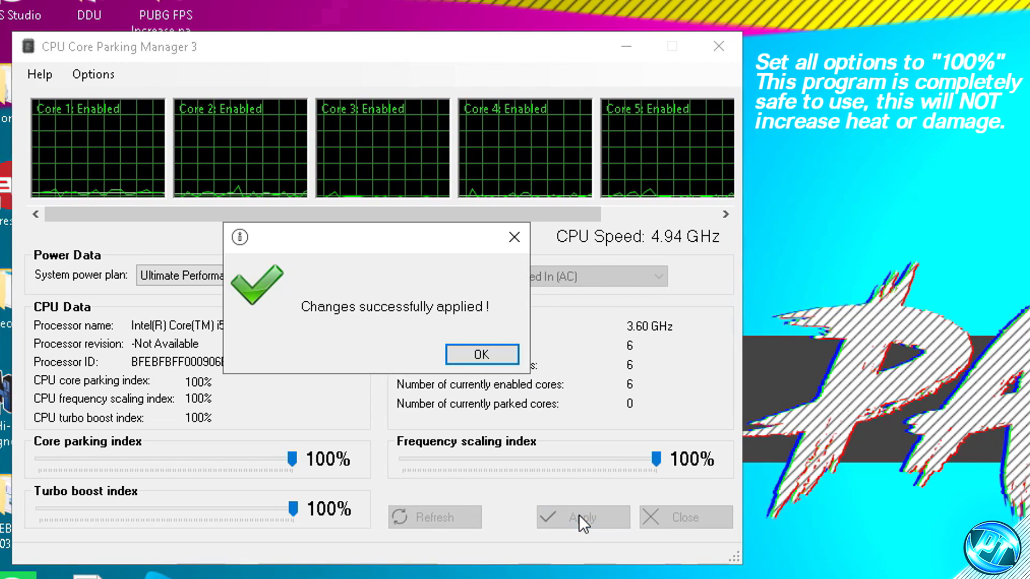
key(Return)
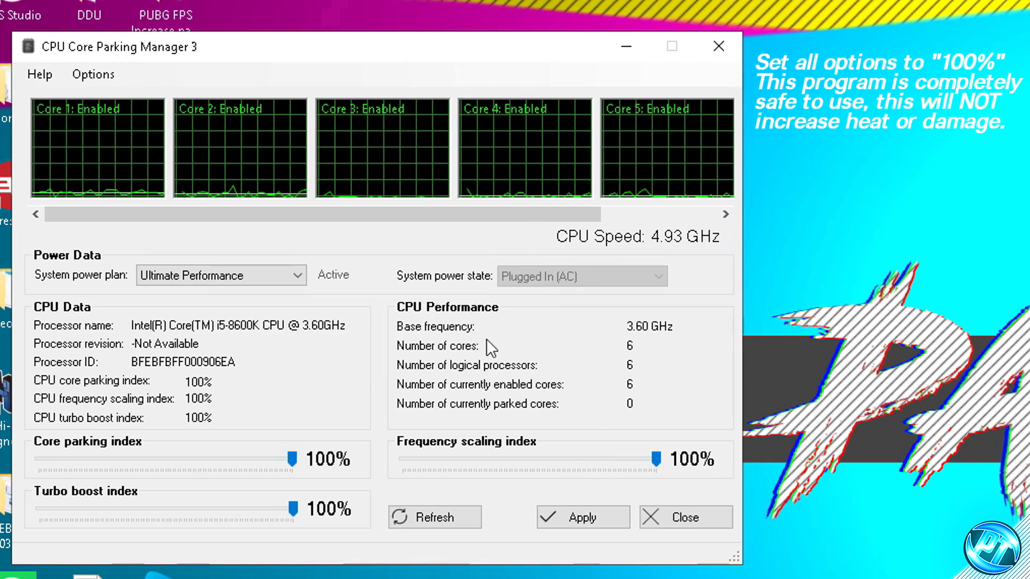
click(719, 46)
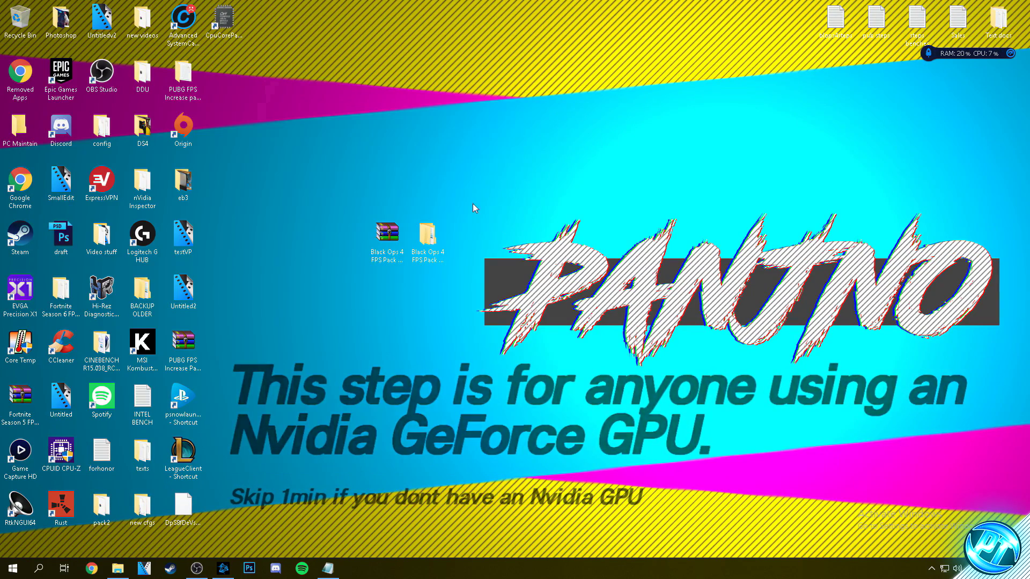
Launch nvidiaProfileInspector from the FPS pack's Optimizations folder
double_click(427, 234)
click(221, 205)
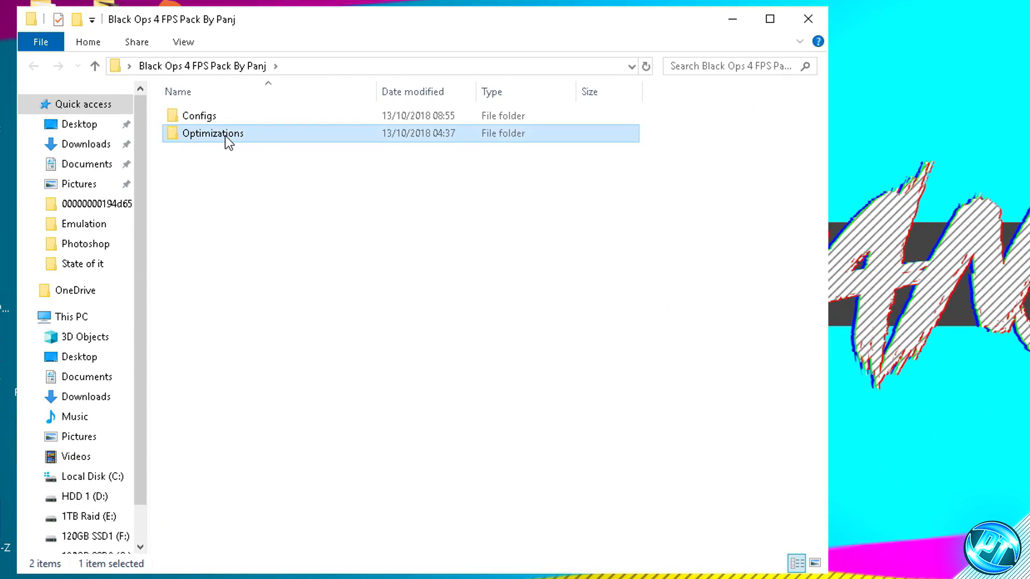
double_click(226, 136)
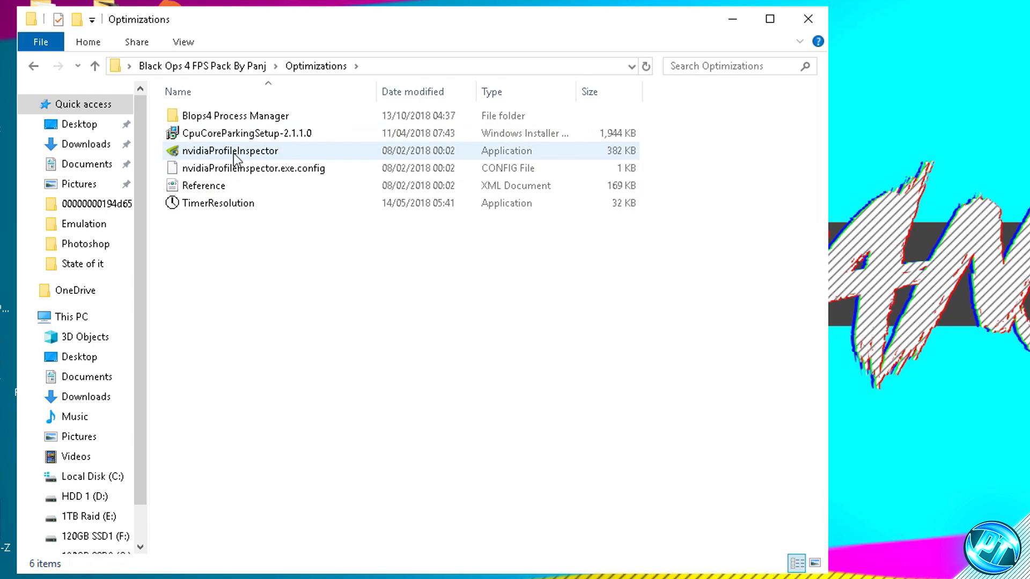
double_click(295, 150)
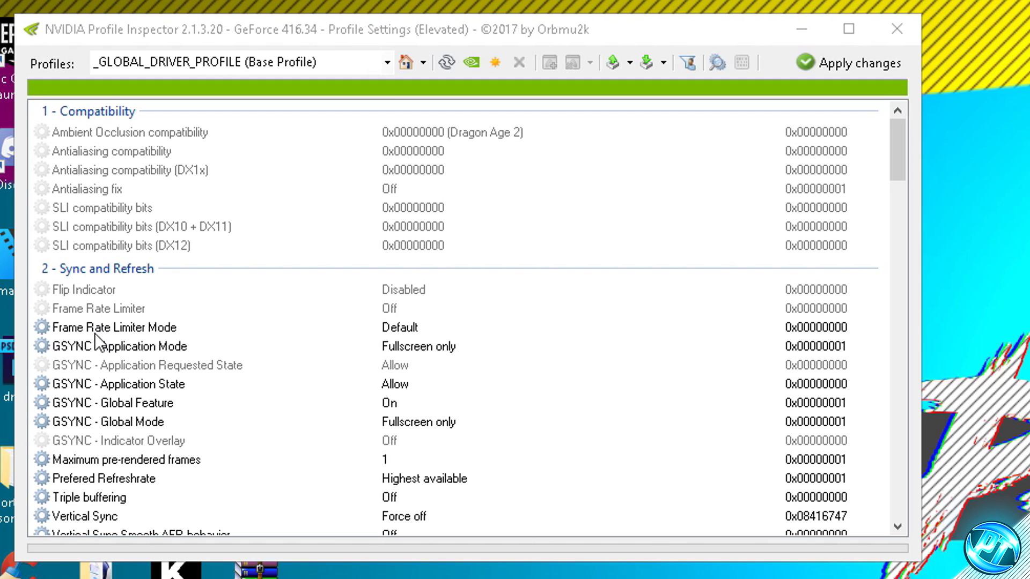
Set Frame Rate Limiter Mode to 0x00000004 PS_FRAMERATE_LIMITER_2_CONTROL_DELAY_FLIP_BY_FLIPMETERING, apply the change and close the inspector
click(160, 330)
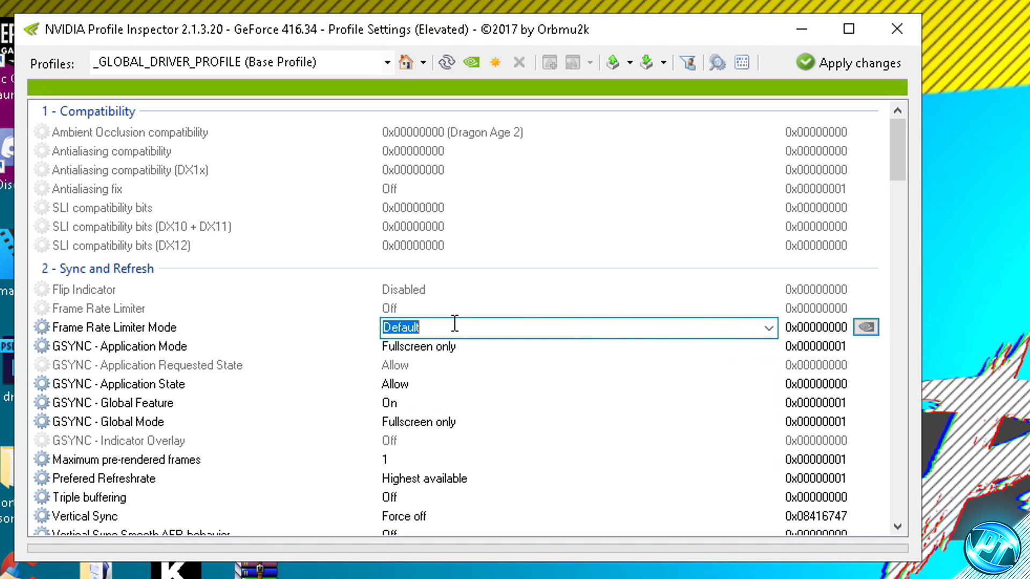
click(769, 329)
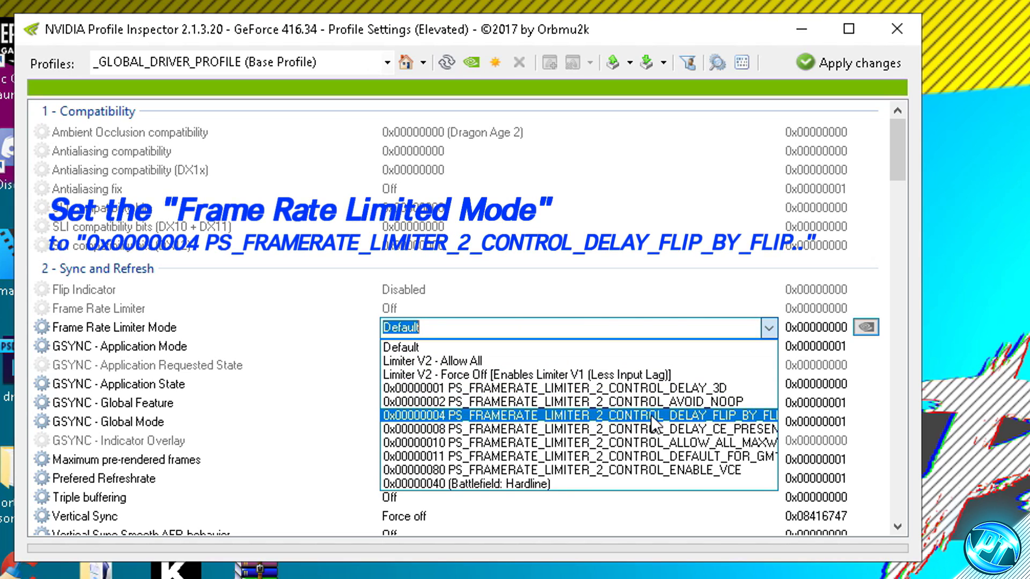
click(614, 411)
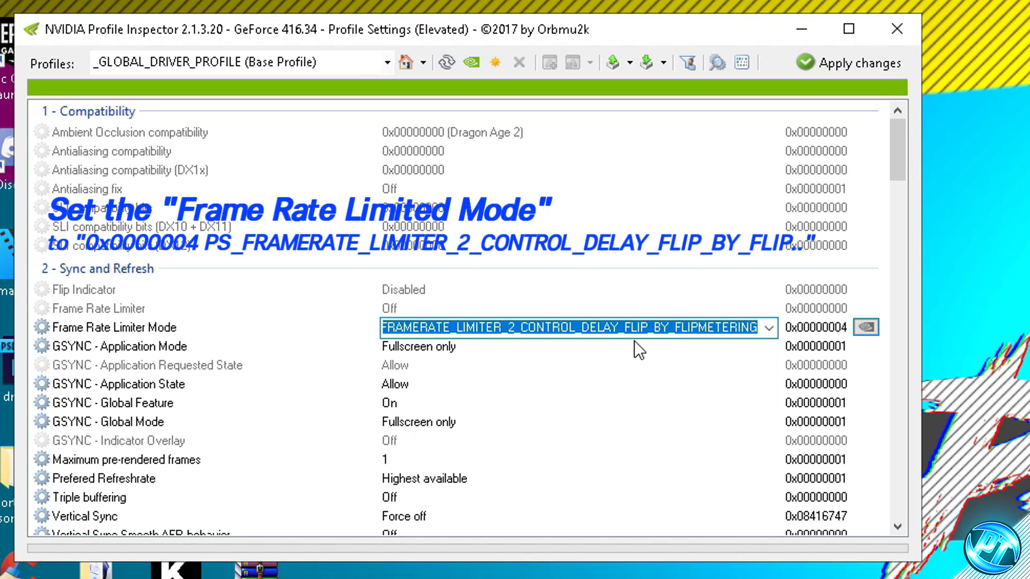
click(847, 63)
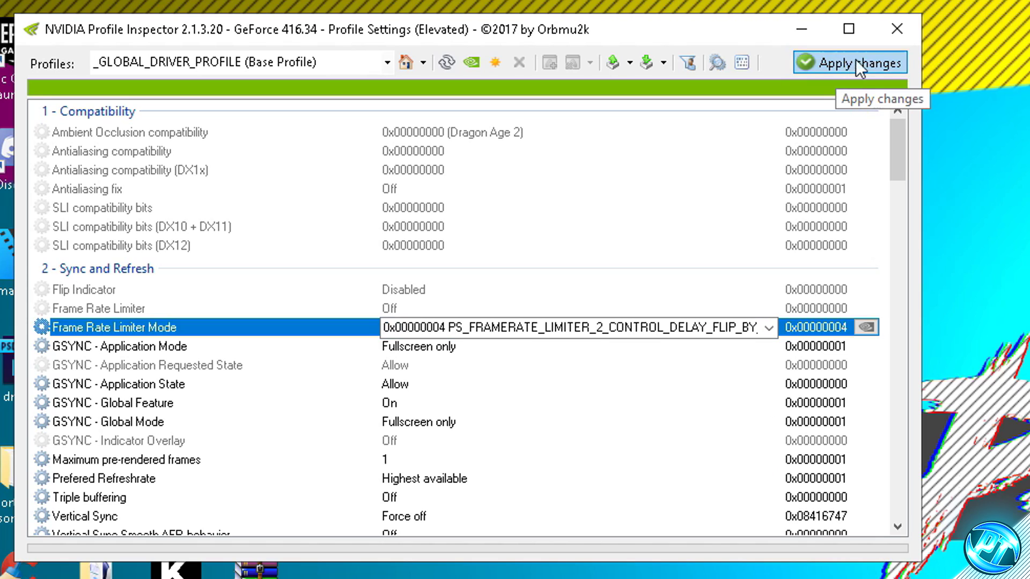
click(903, 31)
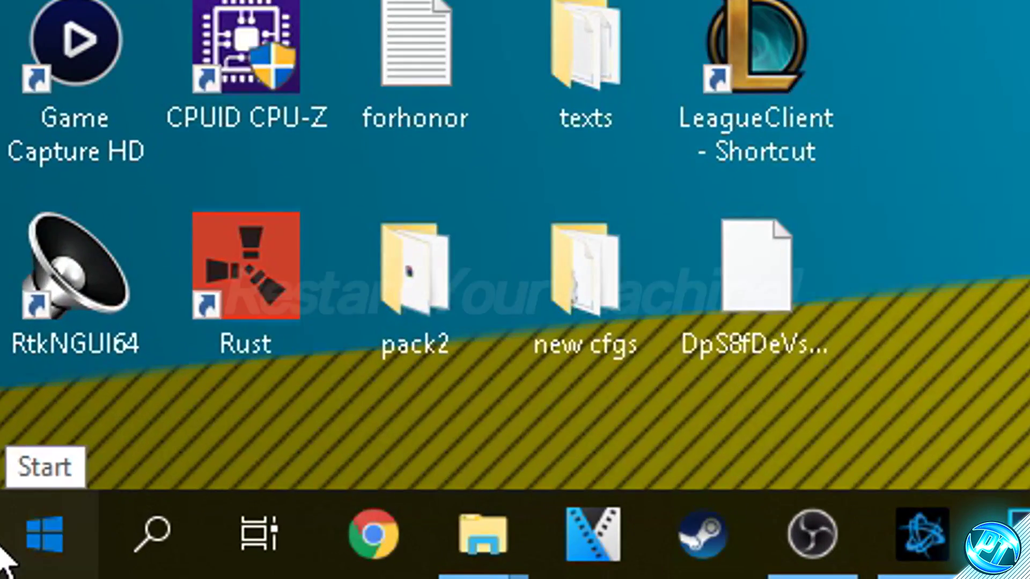
Open the Windows power options for restarting the machine
click(6, 571)
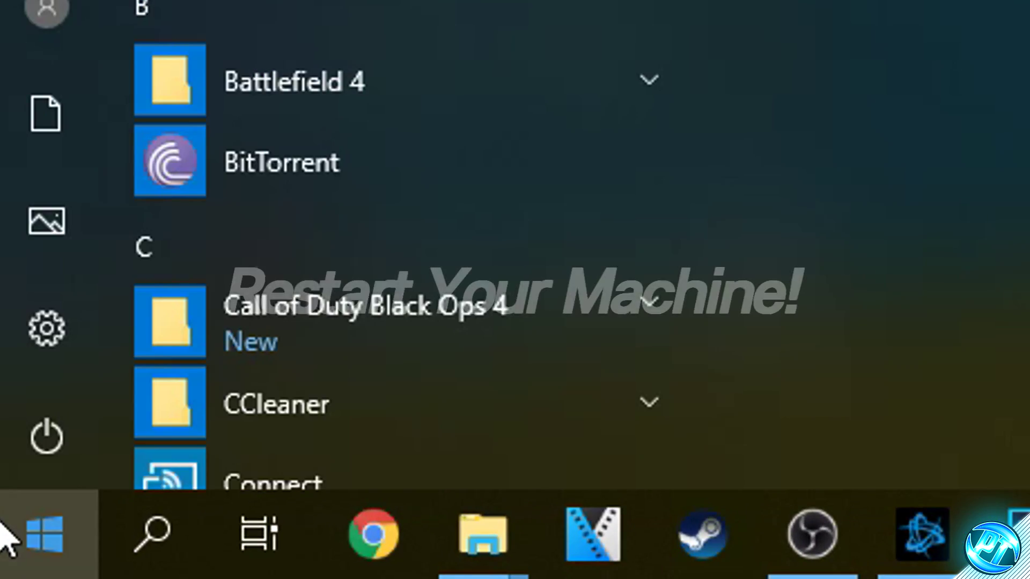
click(33, 441)
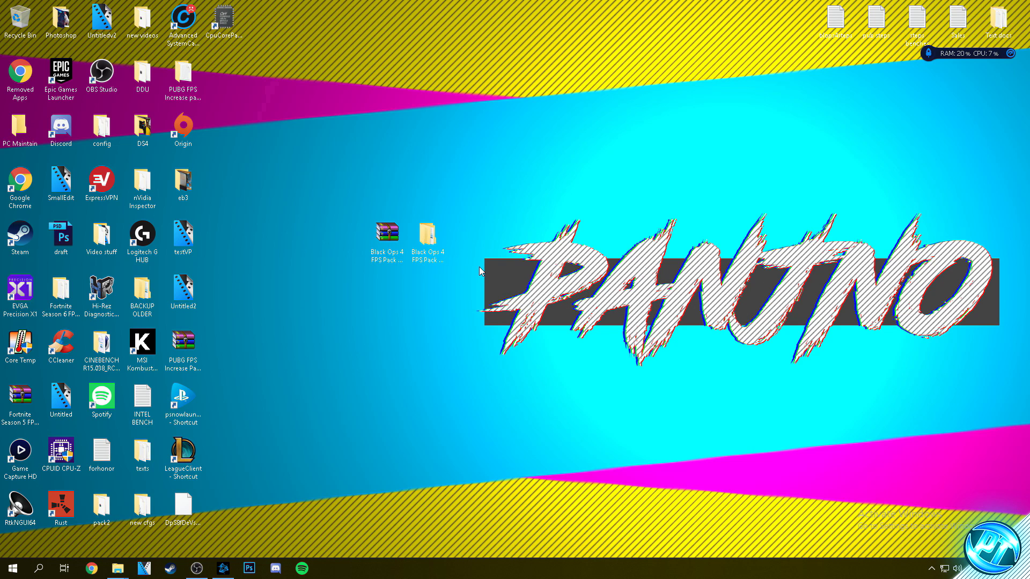
Place TimerResolution from the FPS pack's Optimizations folder on the desktop and minimize the folder window
click(436, 243)
double_click(436, 242)
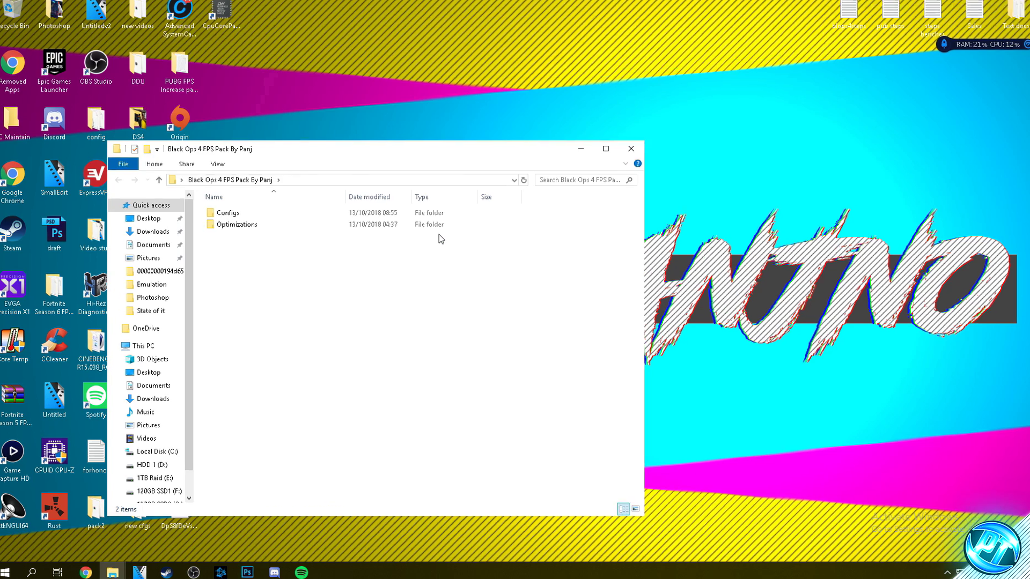
double_click(249, 234)
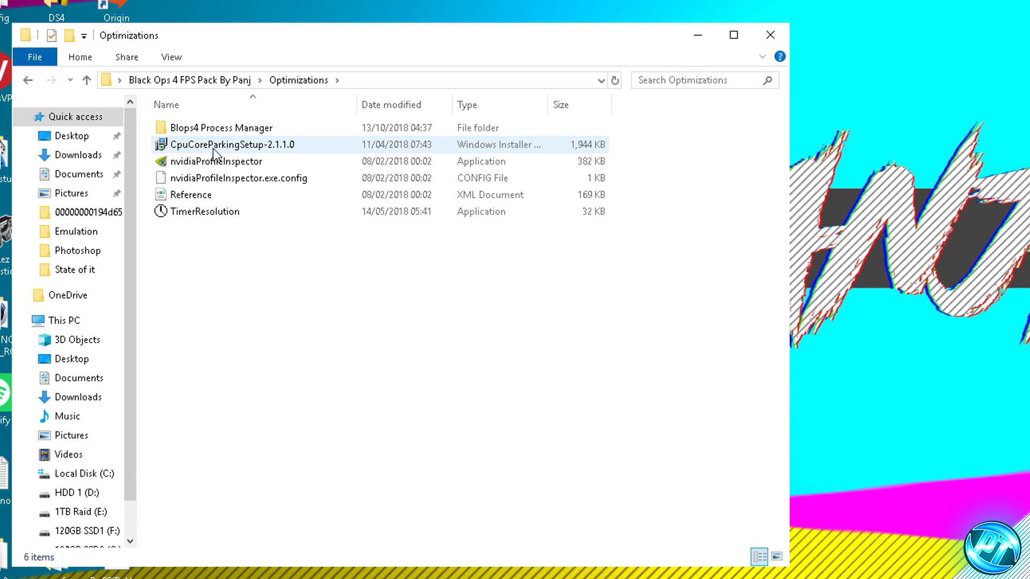
click(231, 215)
drag(235, 217, 820, 95)
click(697, 35)
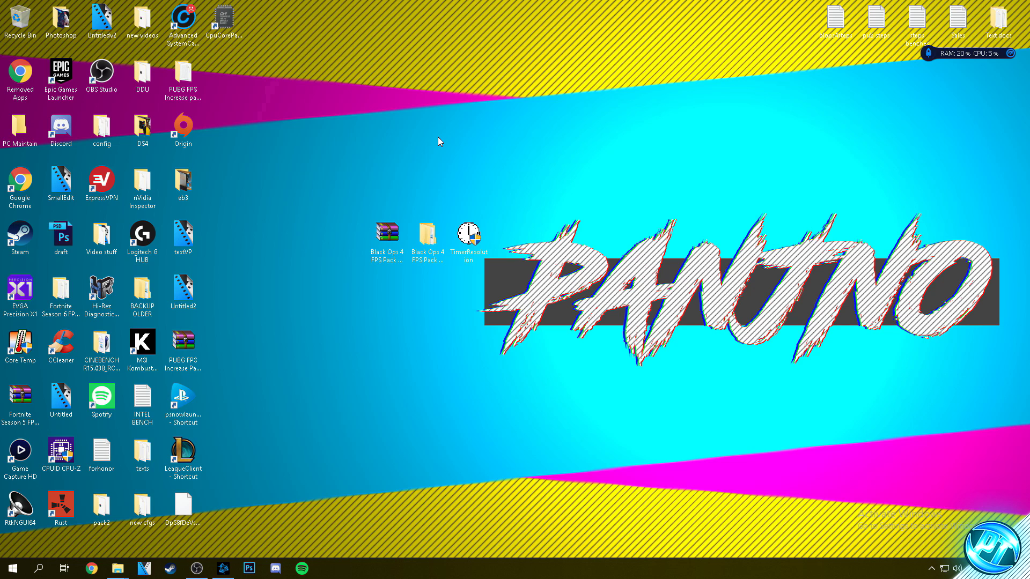
Run TimerResolution from the desktop, set the timer resolution to Maximum and minimize its window
double_click(473, 234)
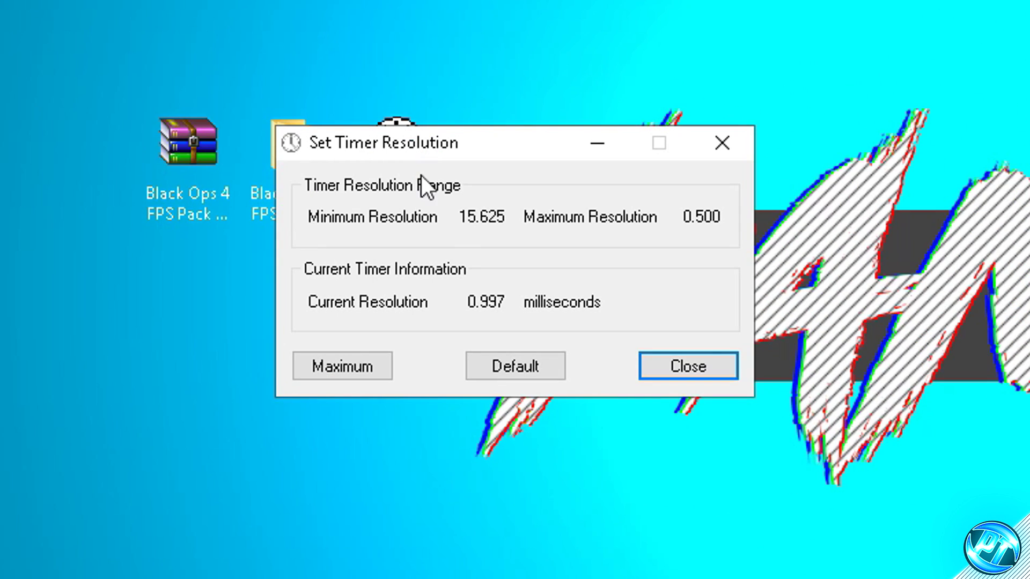
click(351, 358)
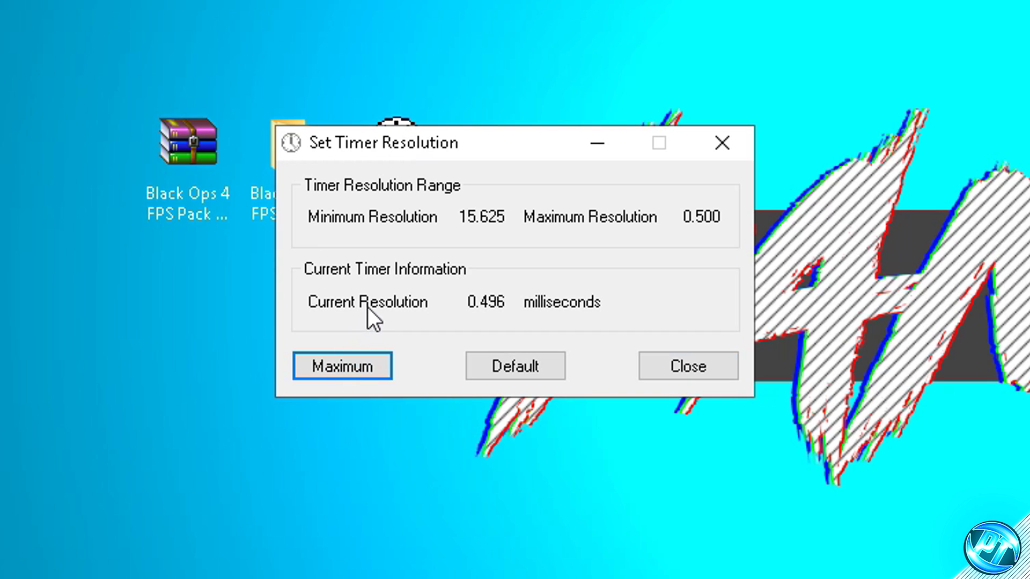
click(601, 142)
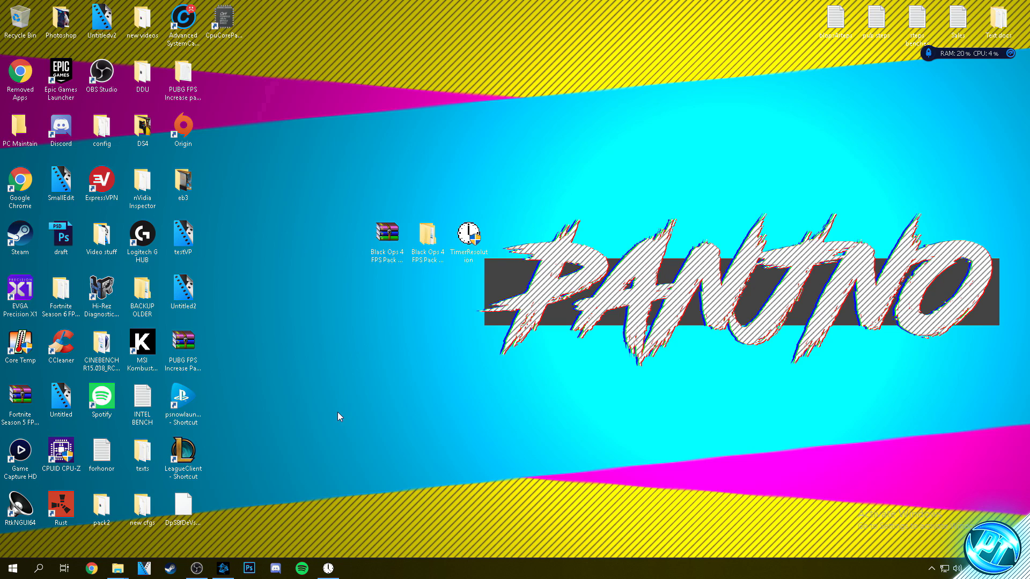
Restore the Set Timer Resolution window, reset the timer resolution to Default and close the tool
click(328, 568)
click(515, 355)
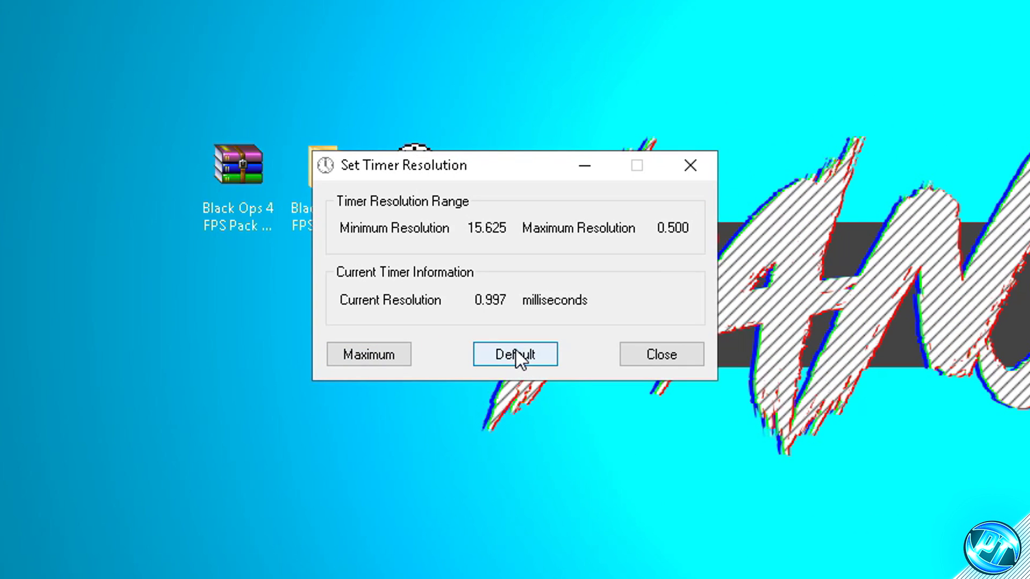
click(697, 165)
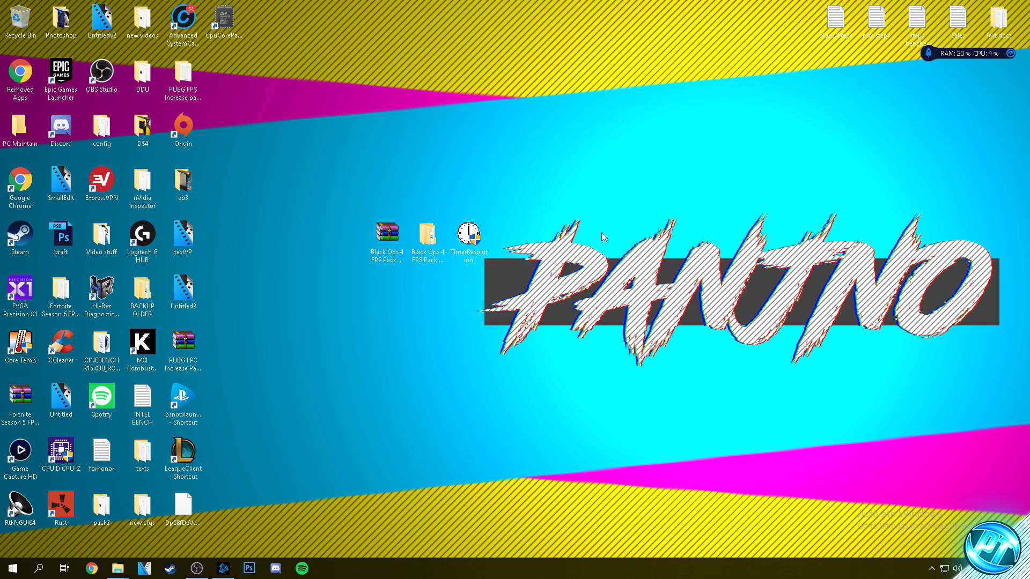
Relaunch TimerResolution from the desktop, set the resolution to Maximum, minimize its window and switch to Battle.net
double_click(469, 236)
click(447, 319)
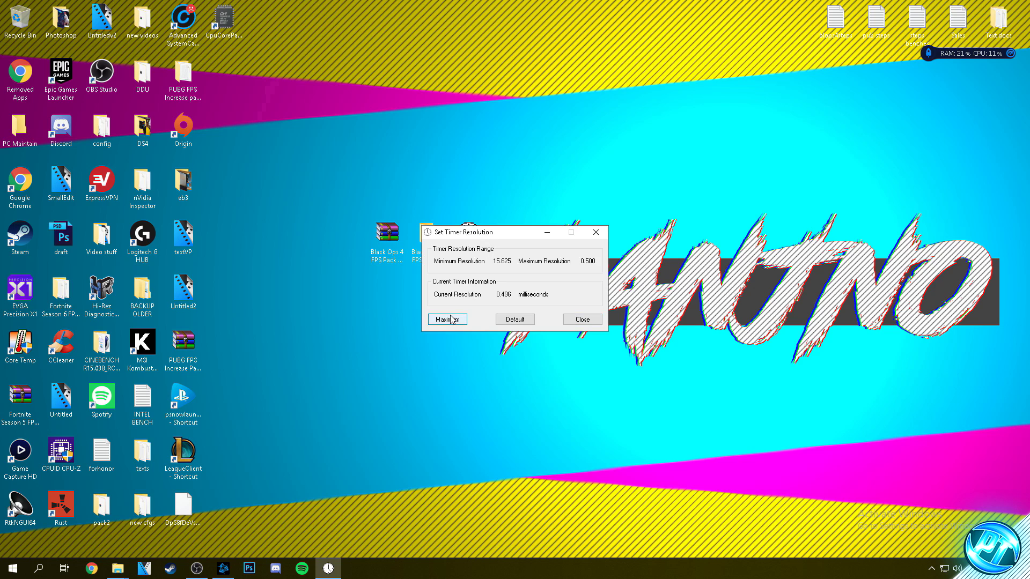
click(544, 234)
click(223, 568)
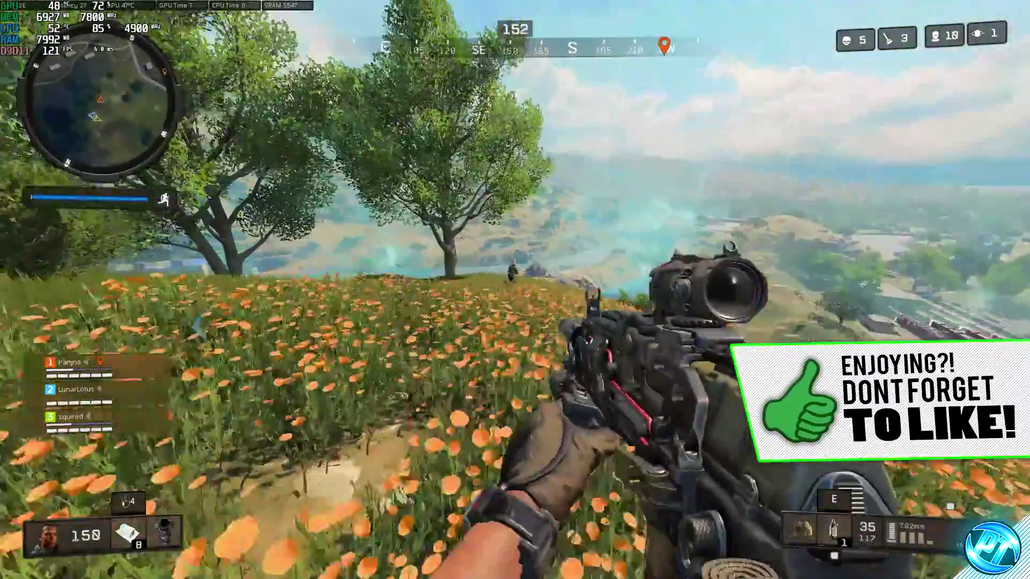
right_click(514, 290)
click(515, 290)
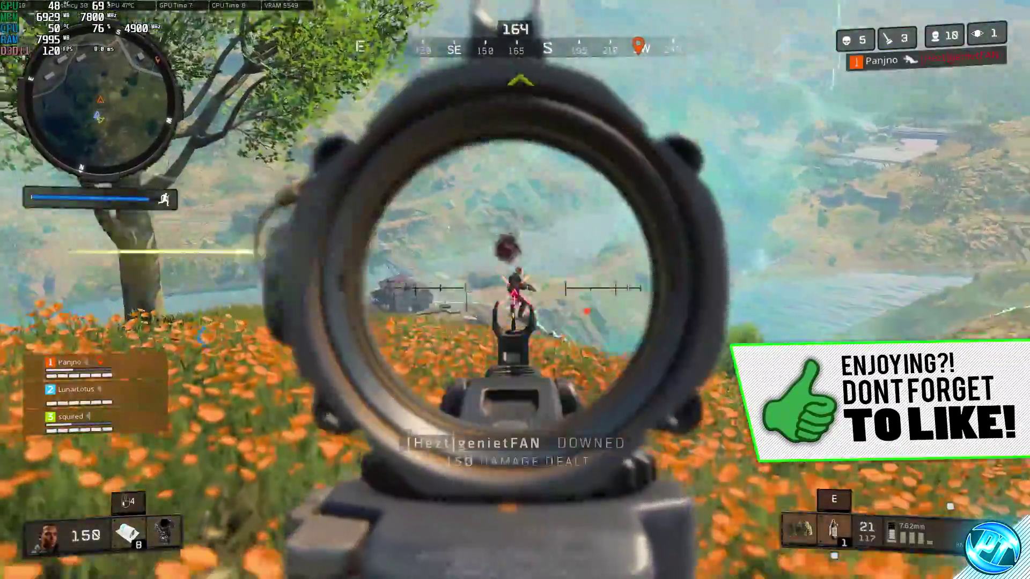
key(1)
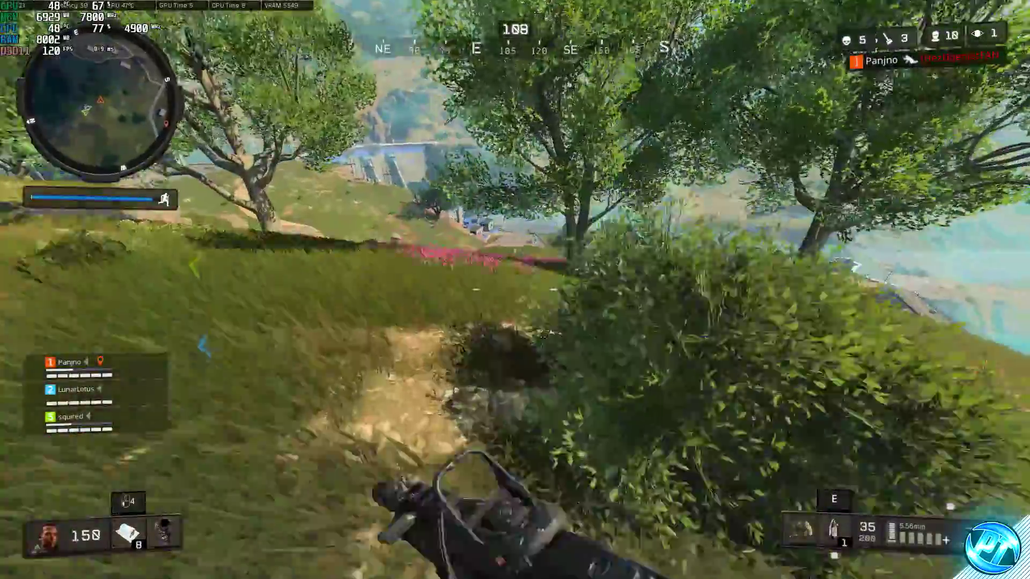
key(w)
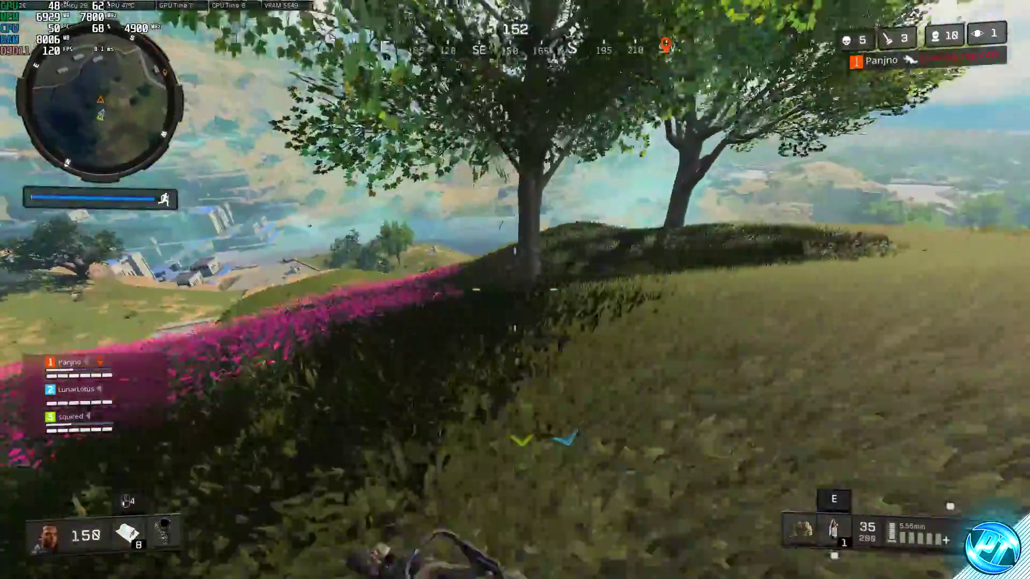
key(w)
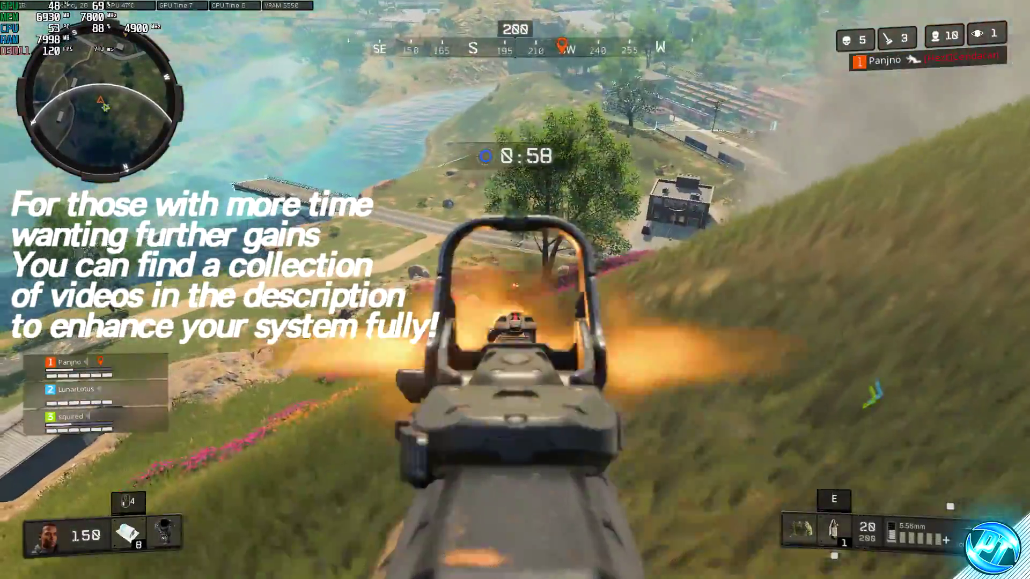
key(w)
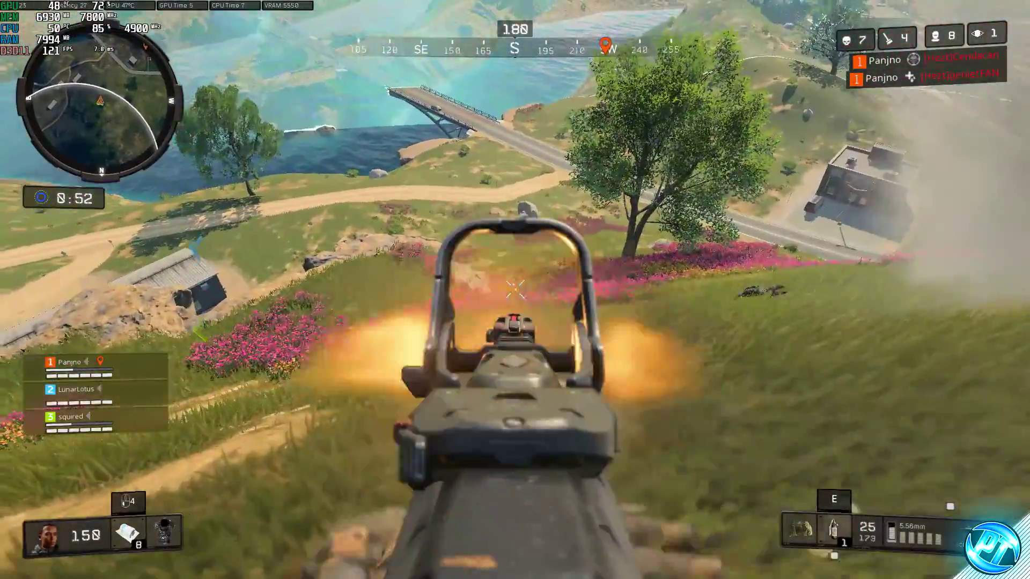
click(515, 289)
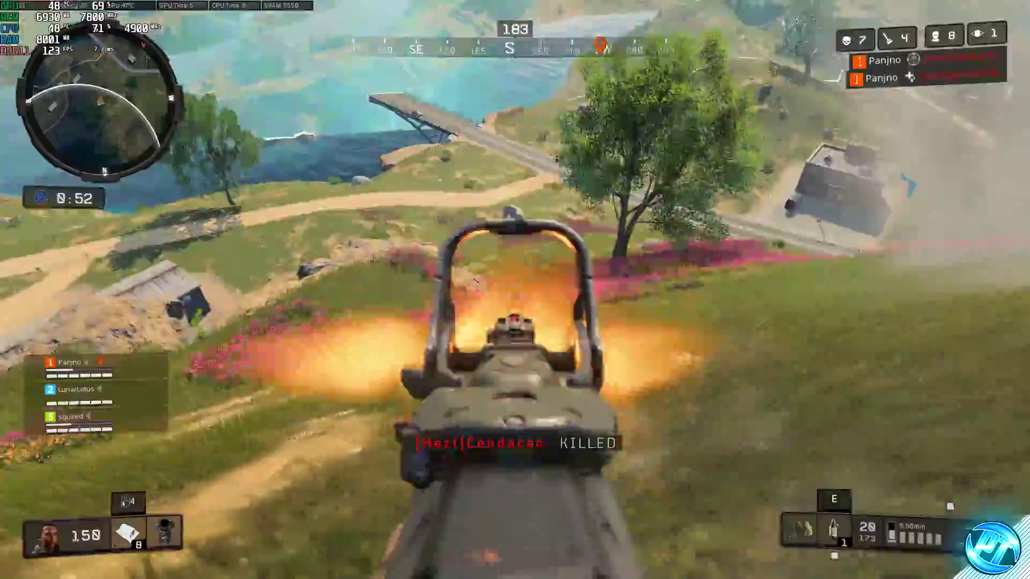
key(shift+w)
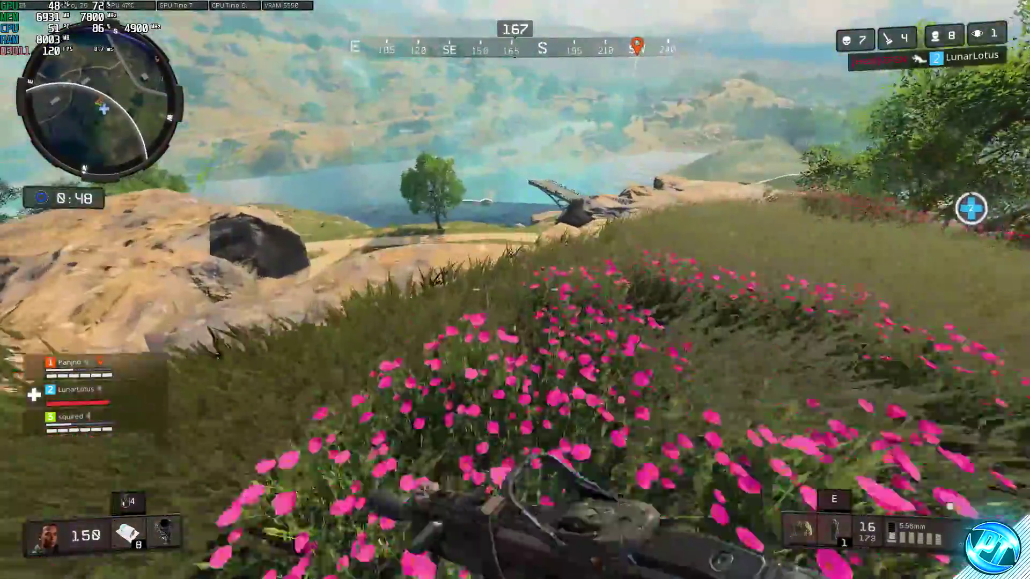
key(w)
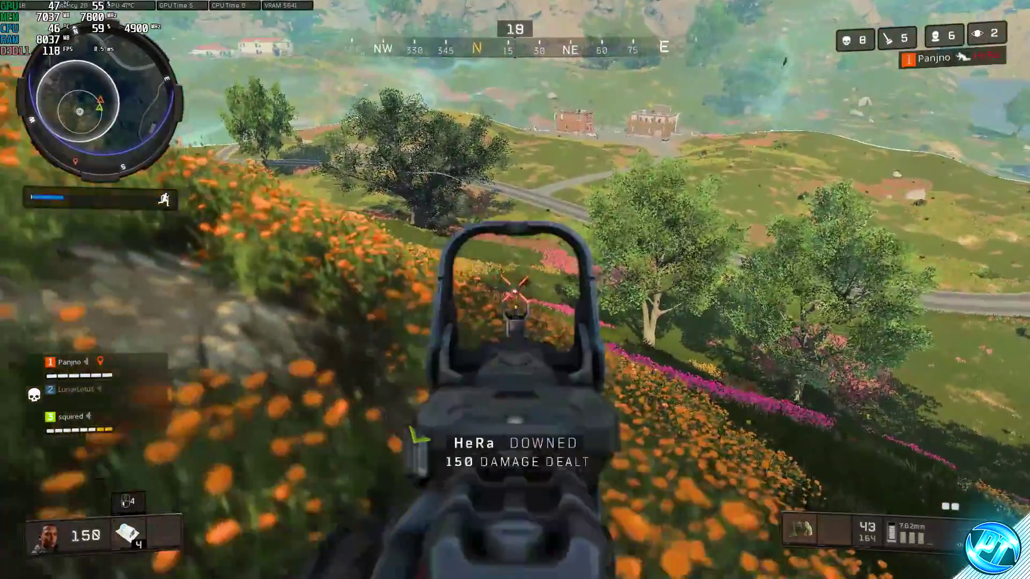
key(w)
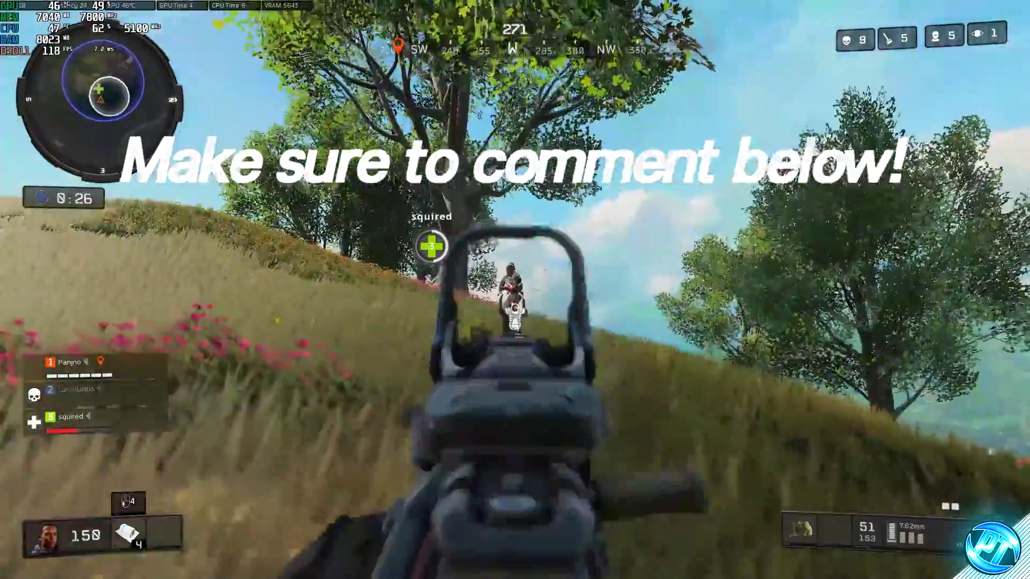
click(515, 289)
click(515, 290)
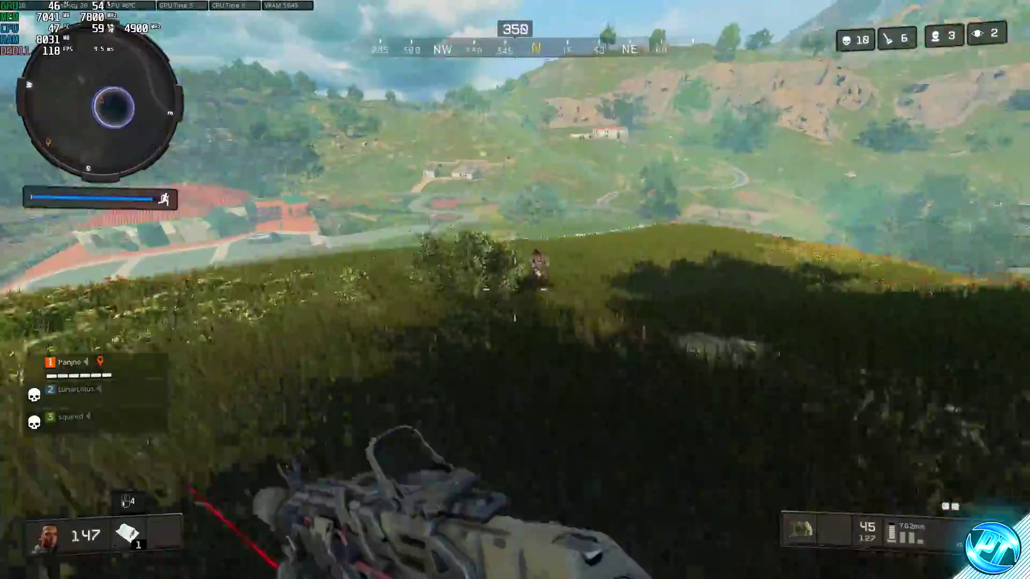
click(515, 289)
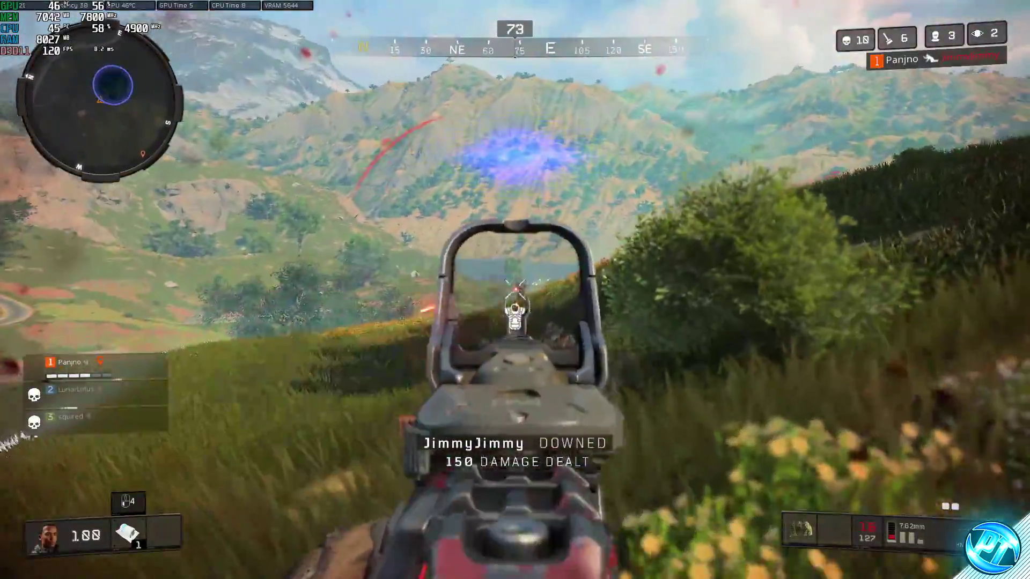
click(514, 289)
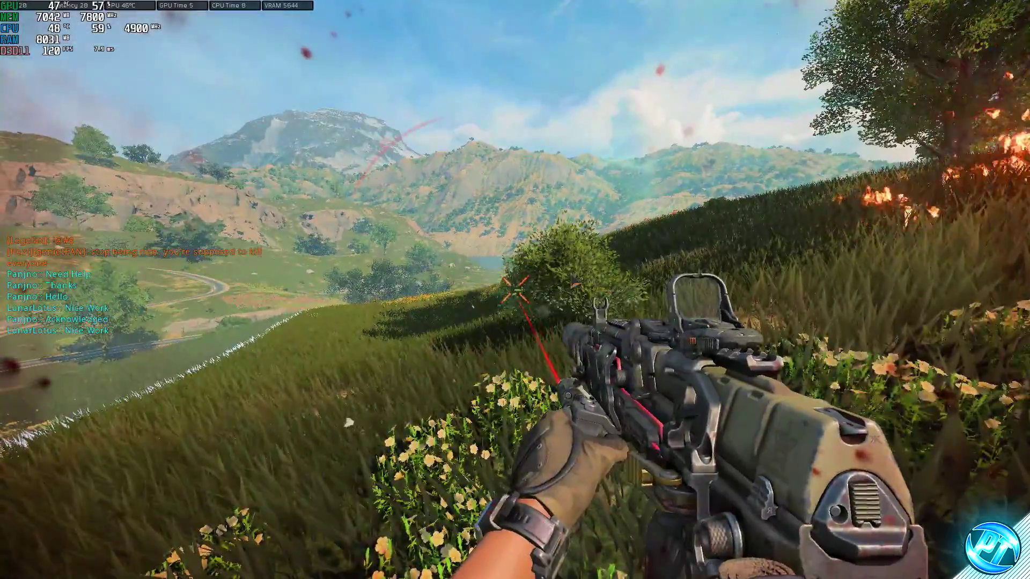